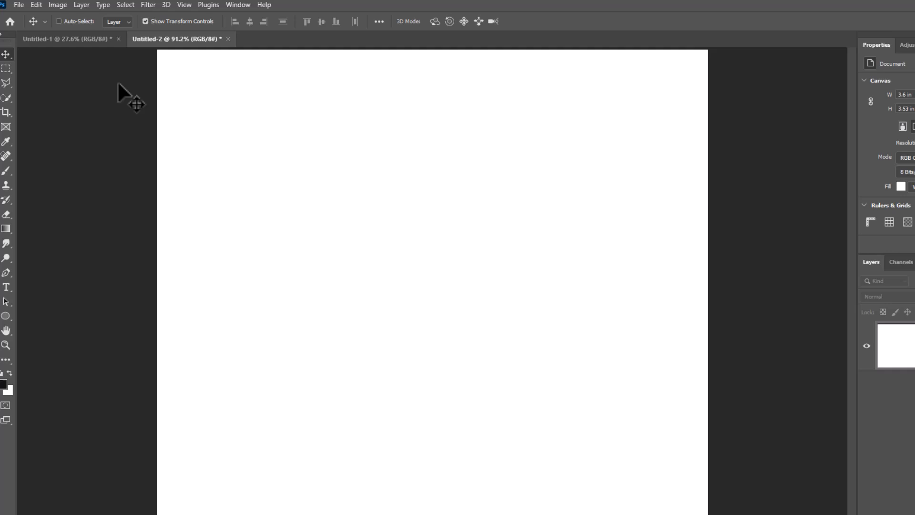
Select the subject of the Untitled-1 portrait and add a layer mask that hides the white background.
{"action": "left_click", "coordinate": [88, 41]}
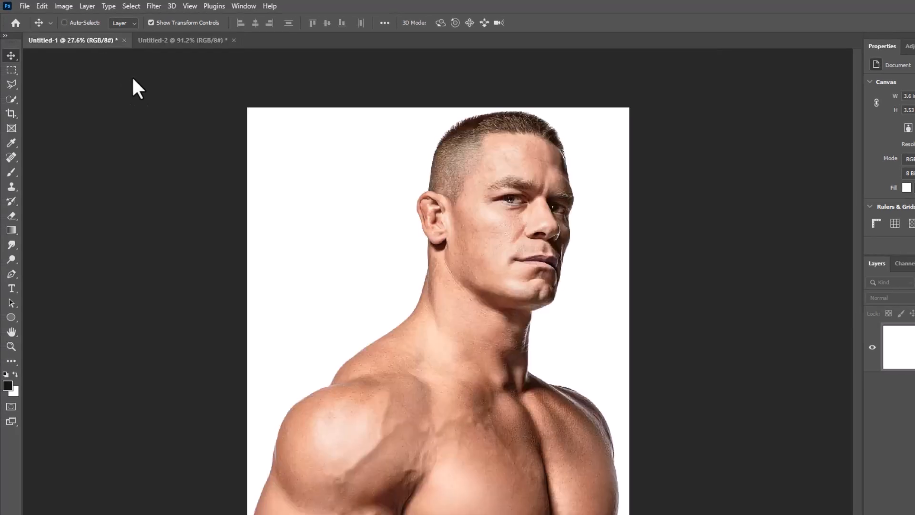
{"action": "left_click", "coordinate": [132, 5]}
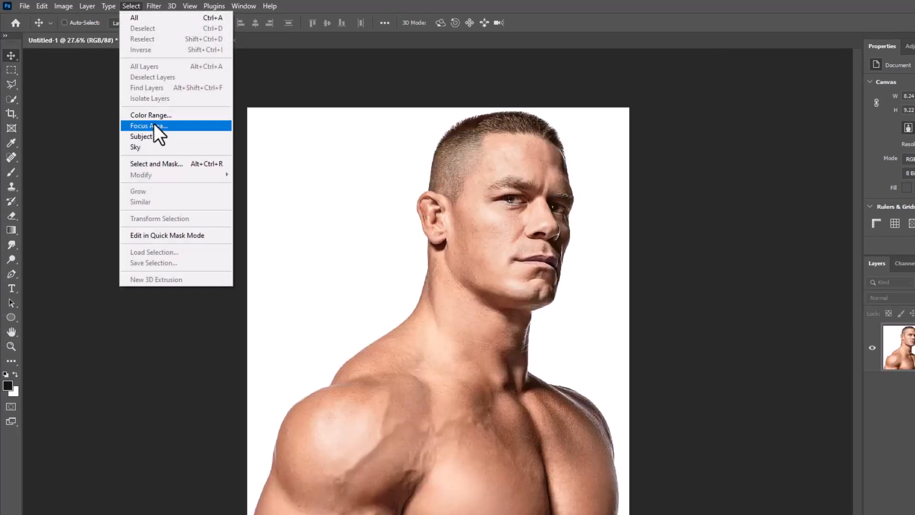
{"action": "left_click", "coordinate": [156, 136]}
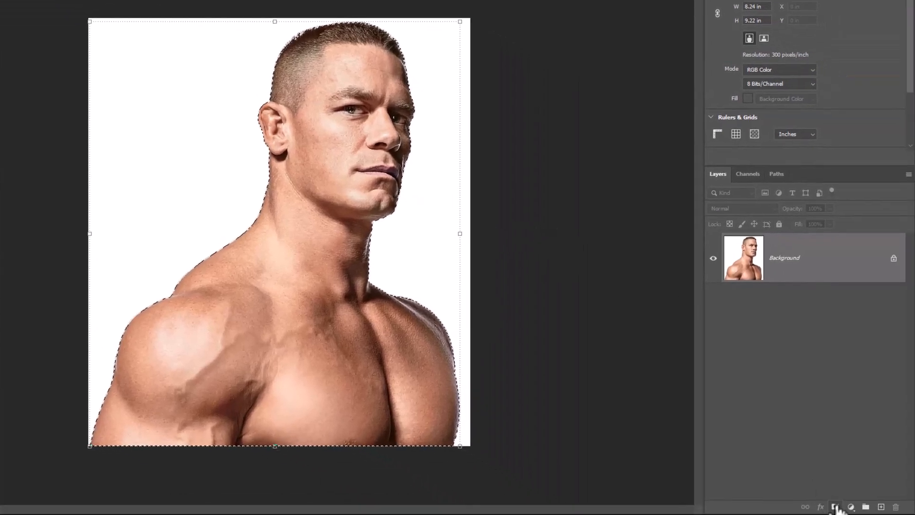
{"action": "left_click", "coordinate": [835, 507]}
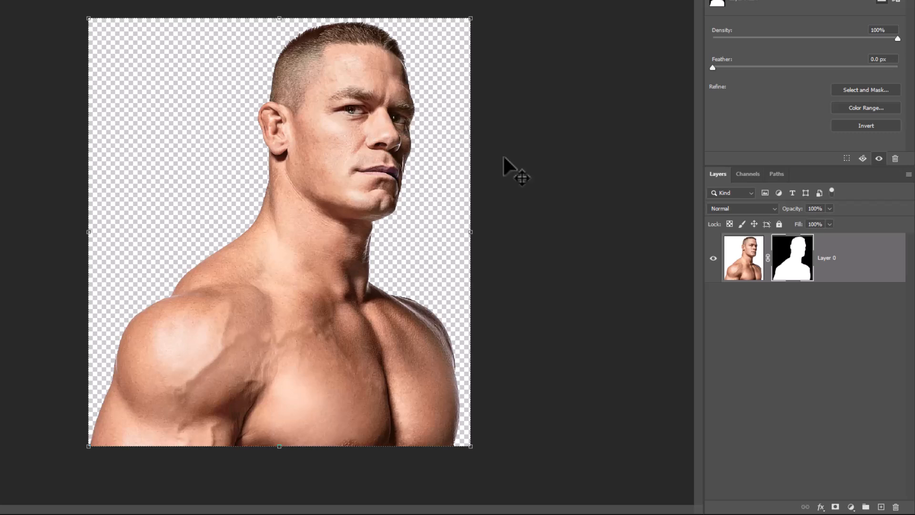
Convert the masked portrait layer to a smart object and rename it "Cena".
{"action": "right_click", "coordinate": [850, 271]}
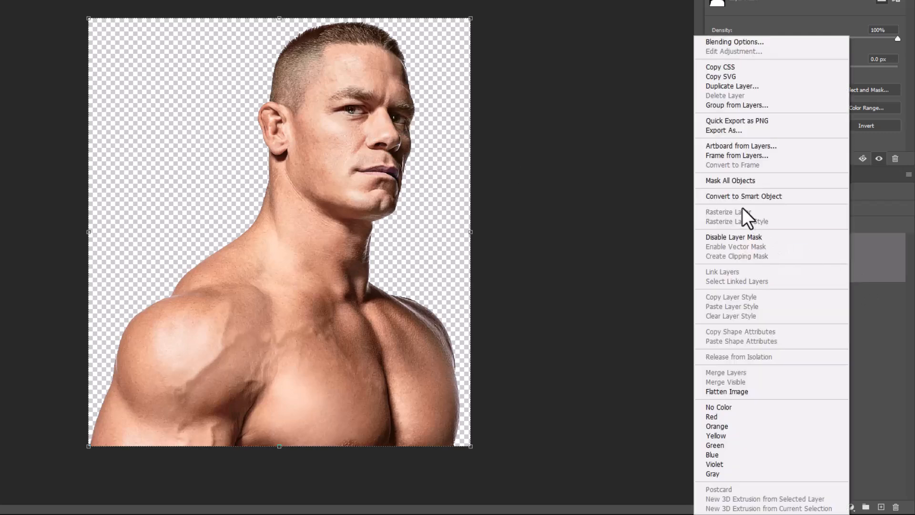
{"action": "left_click", "coordinate": [734, 196]}
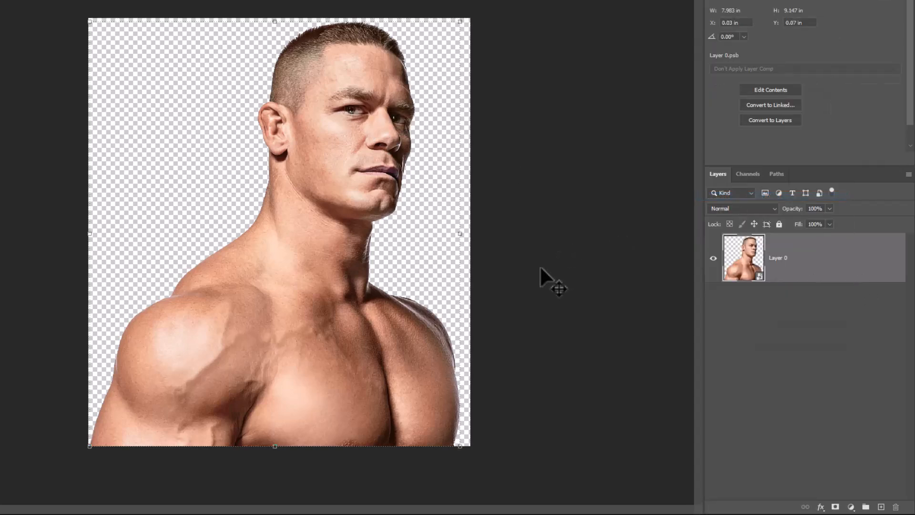
{"action": "double_click", "coordinate": [778, 258]}
{"action": "type", "text": "Cena"}
{"action": "key", "text": "Return"}
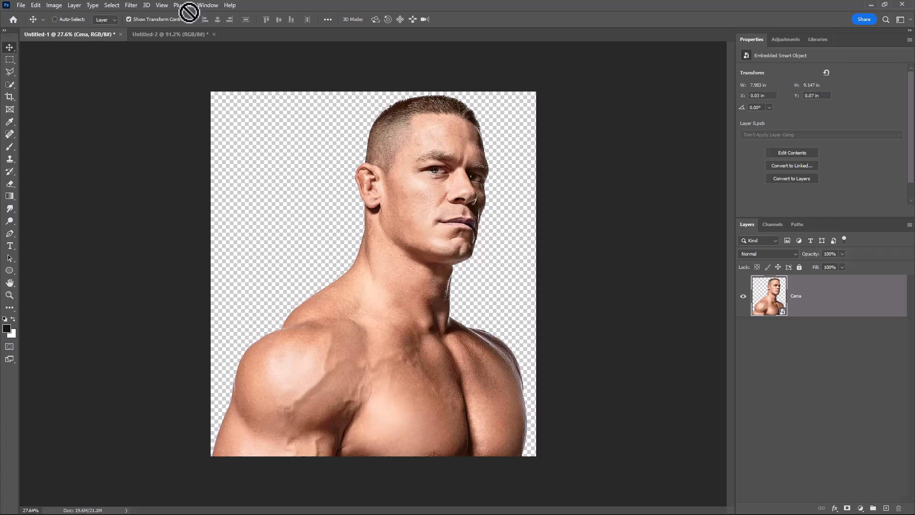
Copy the Cena layer into the Untitled-2 document and scale it down to about 4.77 × 5.46 in with head and shoulders in frame.
{"action": "left_click_drag", "start_coordinate": [189, 13], "coordinate": [366, 260]}
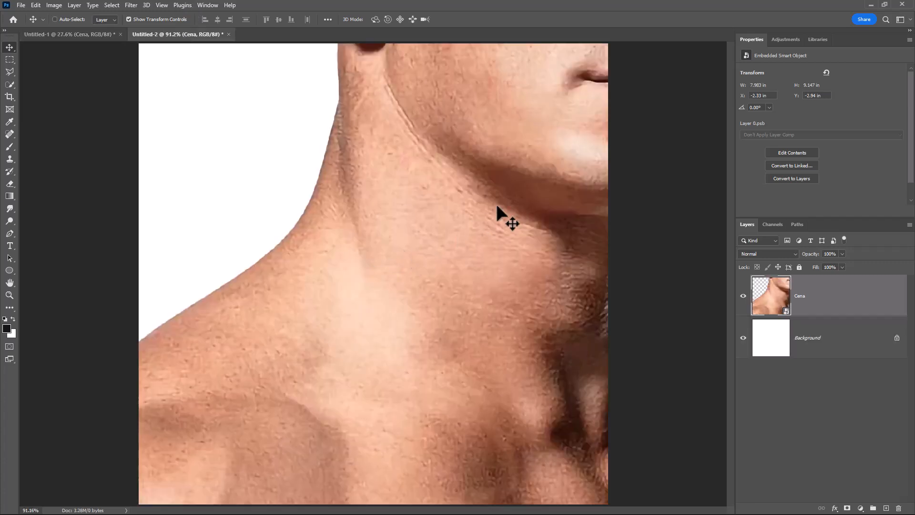
{"action": "left_click_drag", "start_coordinate": [562, 126], "coordinate": [478, 216]}
{"action": "key", "text": "ctrl+t"}
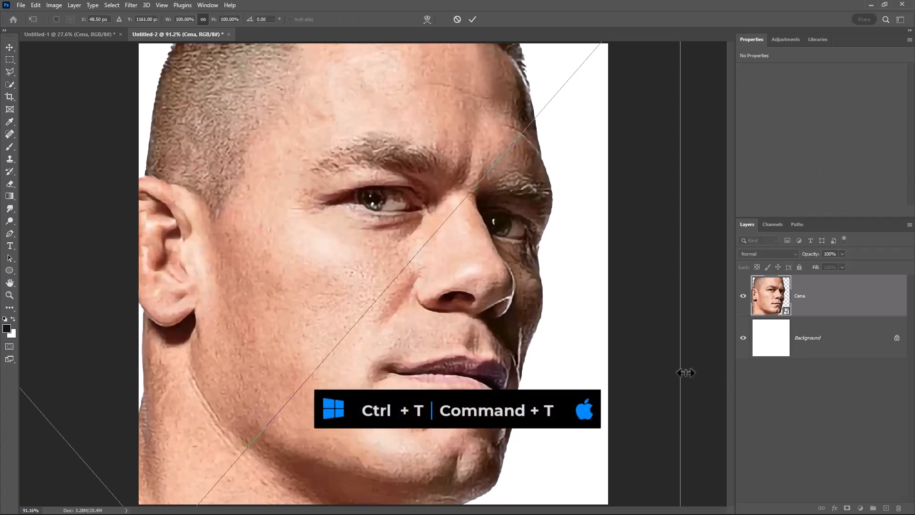
{"action": "left_click_drag", "start_coordinate": [653, 372], "coordinate": [547, 213]}
{"action": "key", "text": "Return"}
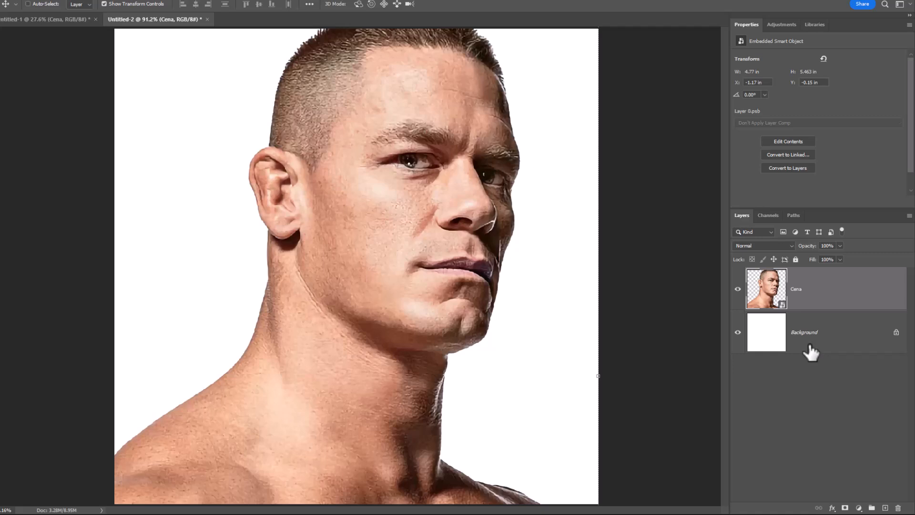
Add a Gradient fill layer directly above the Background layer.
{"action": "left_click", "coordinate": [780, 341]}
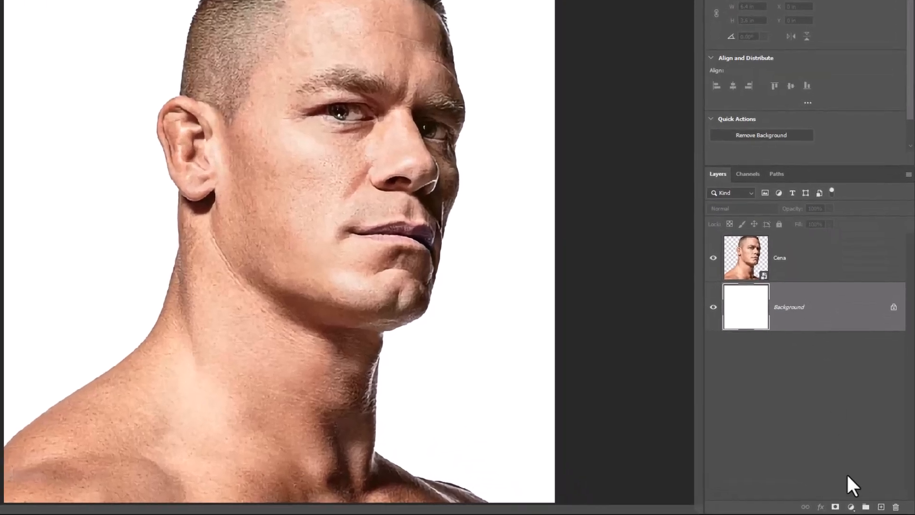
{"action": "left_click", "coordinate": [851, 506]}
{"action": "left_click", "coordinate": [848, 316]}
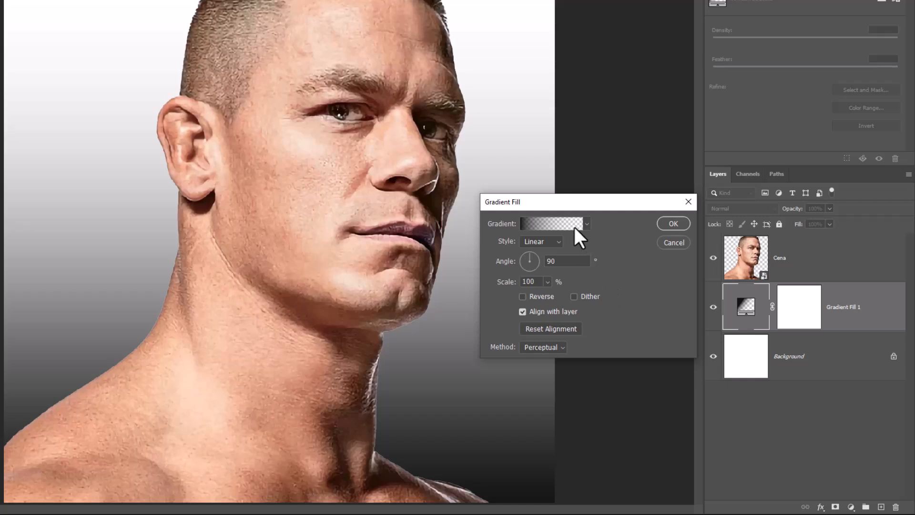
Set the gradient's colour stop at location 0 to #550000 and shift the gradient upward on the canvas.
{"action": "left_click", "coordinate": [557, 224]}
{"action": "left_click", "coordinate": [486, 242]}
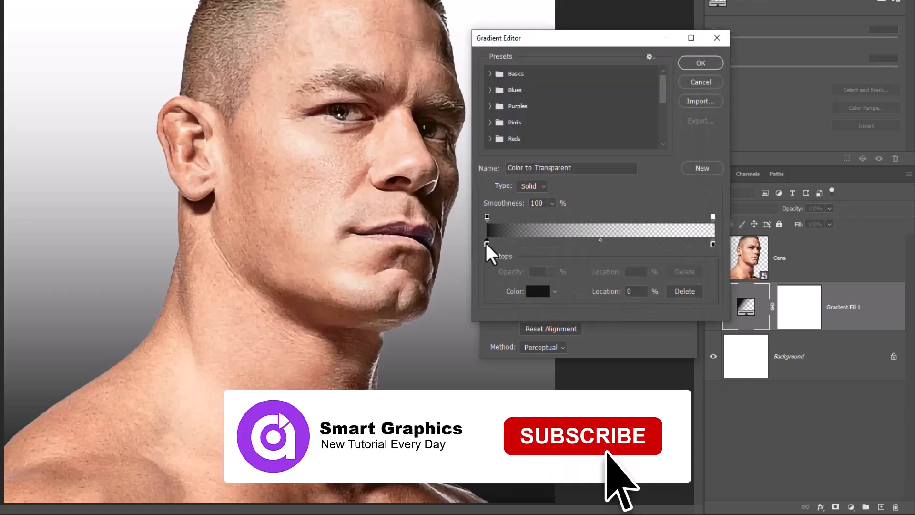
{"action": "double_click", "coordinate": [487, 242]}
{"action": "type", "text": "550000"}
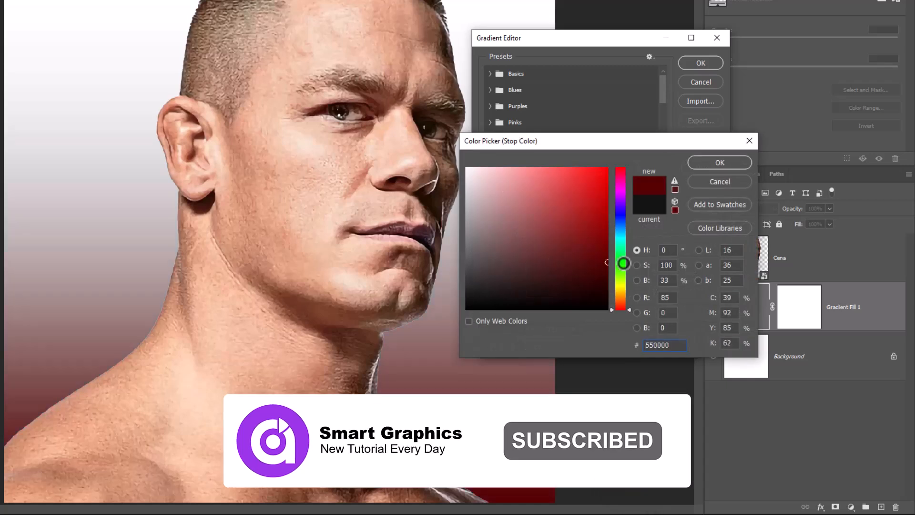
{"action": "left_click", "coordinate": [719, 161]}
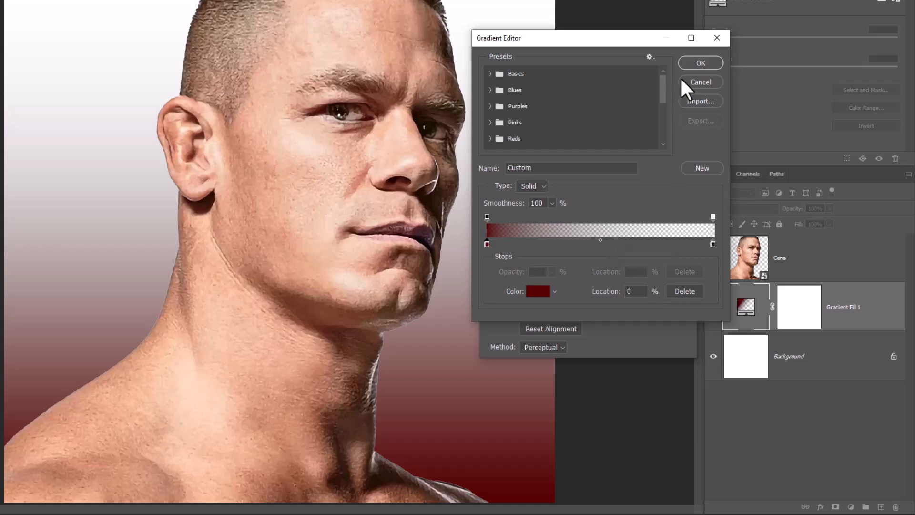
{"action": "left_click", "coordinate": [696, 64]}
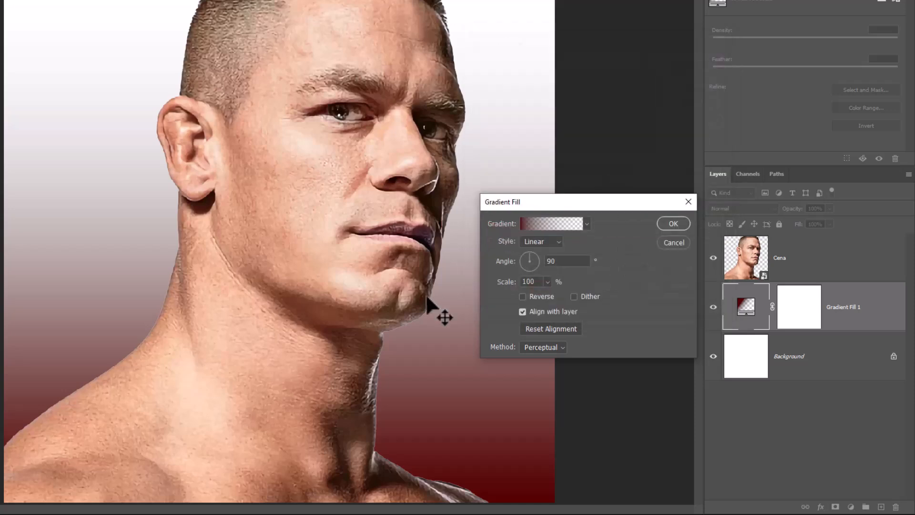
{"action": "left_click_drag", "start_coordinate": [405, 321], "coordinate": [430, 213]}
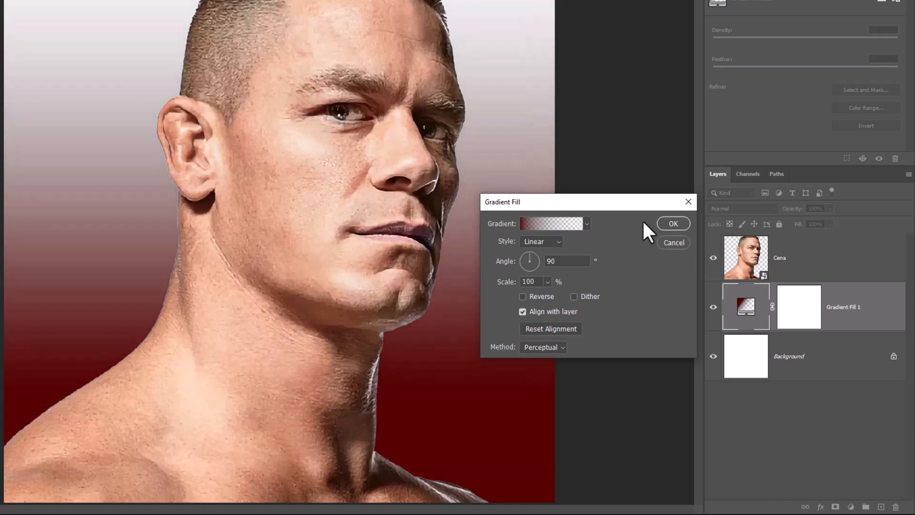
{"action": "left_click", "coordinate": [663, 224]}
Add a Solid Color fill layer in #e40000 above the Cena layer and set its blend mode to Multiply.
{"action": "left_click", "coordinate": [805, 268]}
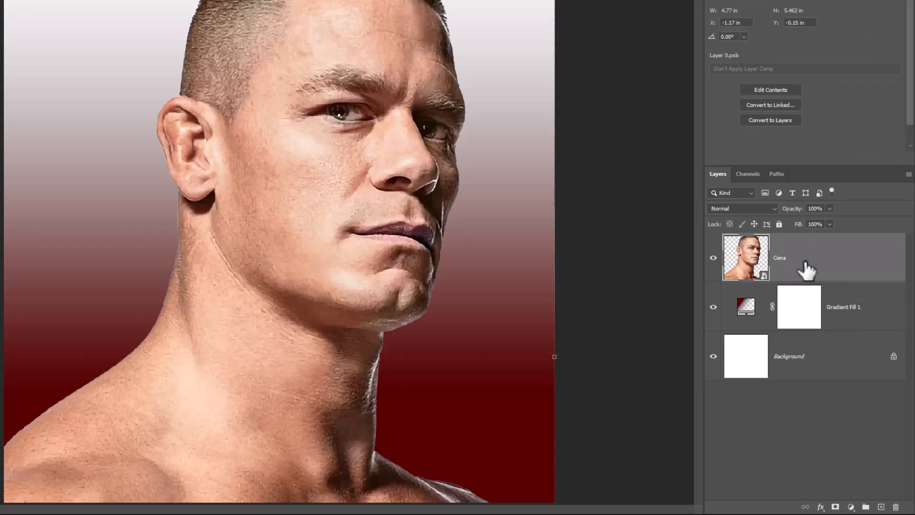
{"action": "left_click", "coordinate": [851, 507]}
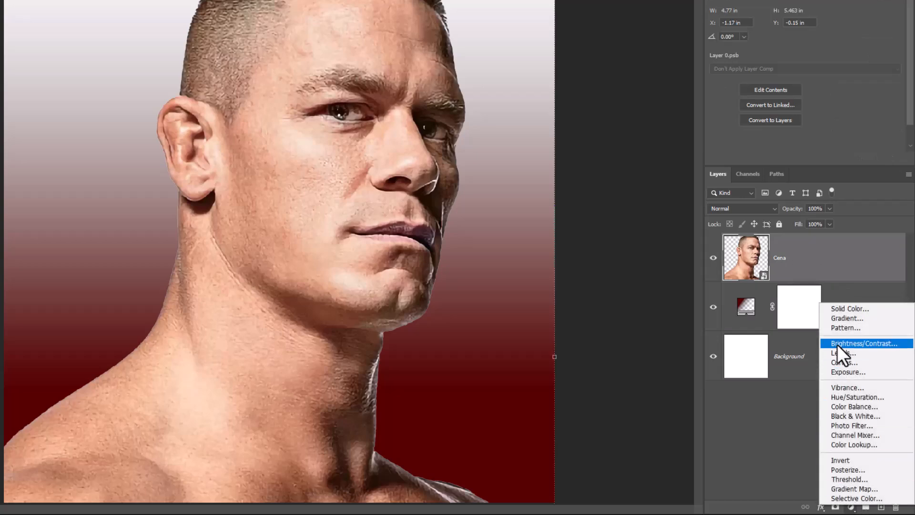
{"action": "left_click", "coordinate": [843, 309]}
{"action": "mouse_move", "coordinate": [579, 190]}
{"action": "left_mouse_down"}
{"action": "mouse_move", "coordinate": [635, 164]}
{"action": "mouse_move", "coordinate": [660, 191]}
{"action": "mouse_move", "coordinate": [659, 180]}
{"action": "mouse_move", "coordinate": [665, 185]}
{"action": "left_mouse_up"}
{"action": "double_click", "coordinate": [677, 344]}
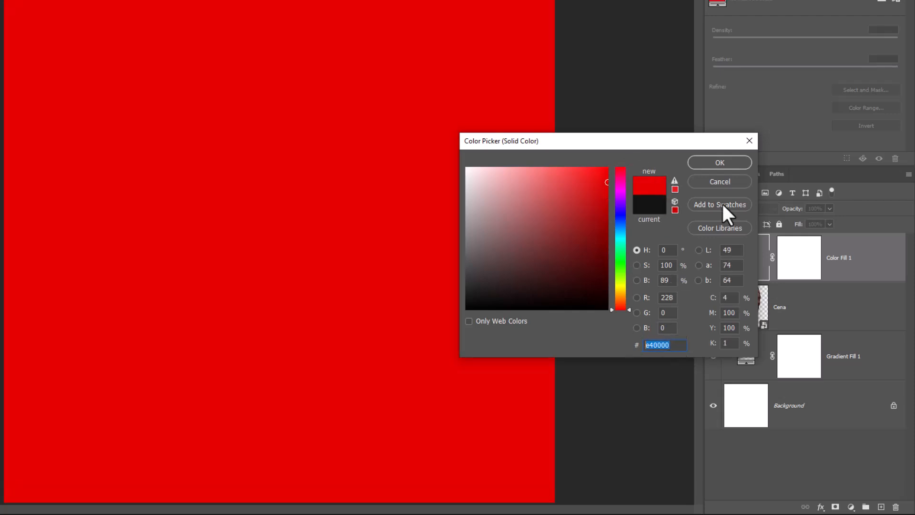
{"action": "left_click", "coordinate": [720, 163]}
{"action": "left_click", "coordinate": [760, 205]}
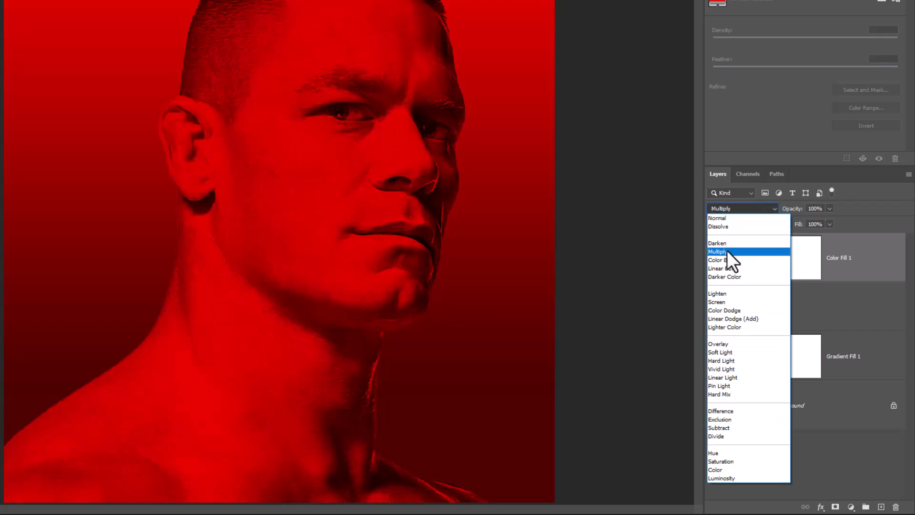
{"action": "left_click", "coordinate": [727, 251]}
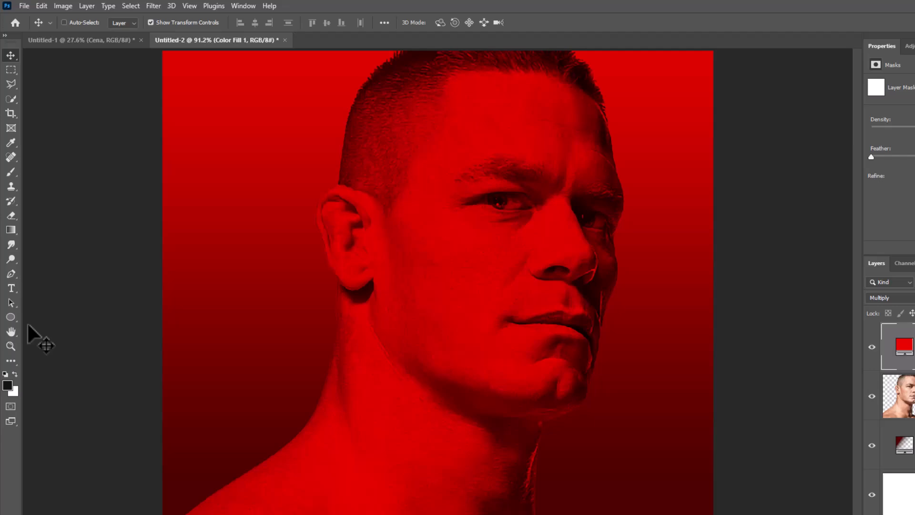
Set up the Rectangle tool with no fill and a white stroke.
{"action": "left_click", "coordinate": [10, 317]}
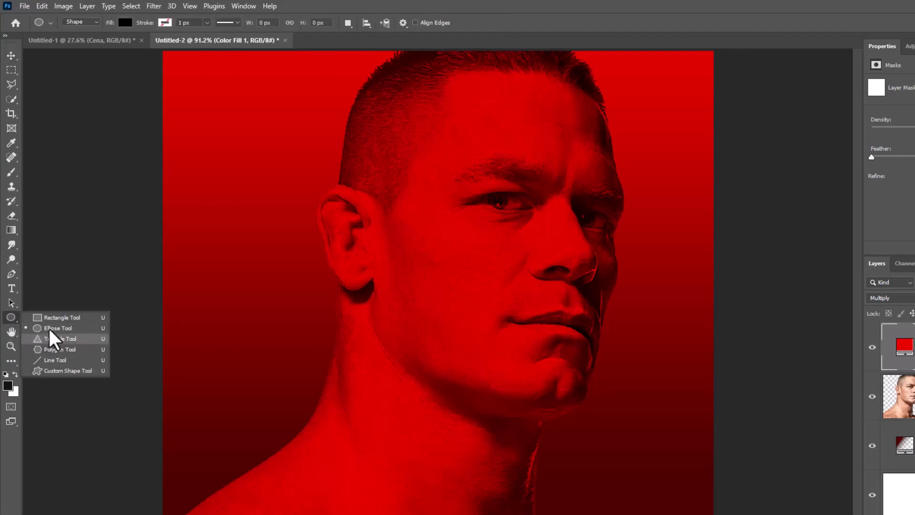
{"action": "left_click", "coordinate": [56, 317]}
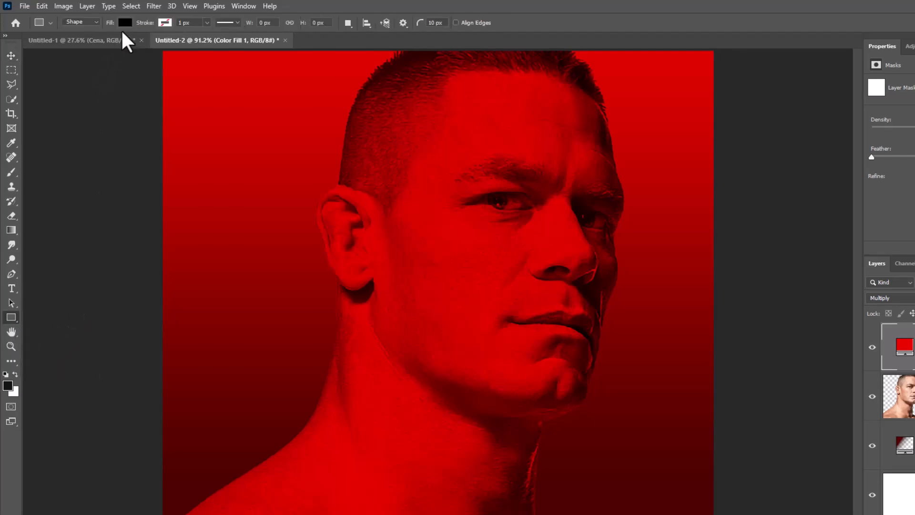
{"action": "left_click", "coordinate": [125, 23]}
{"action": "left_click", "coordinate": [60, 45]}
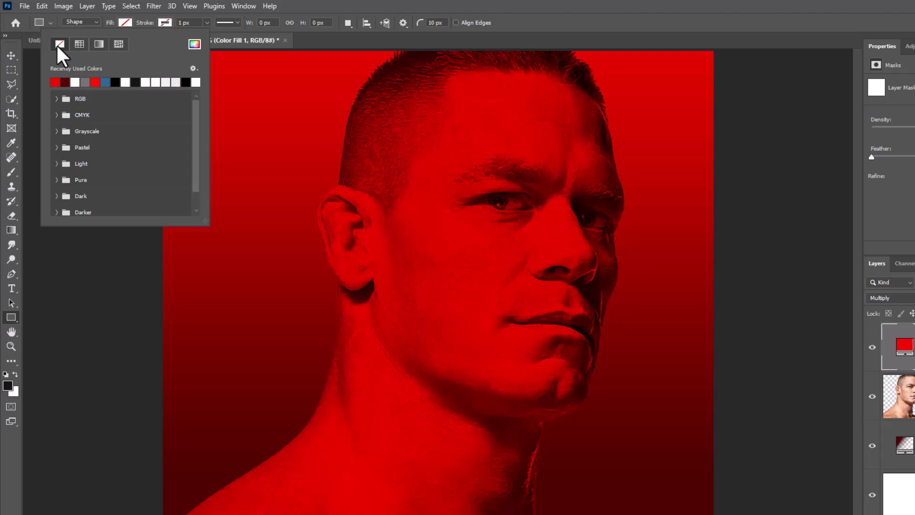
{"action": "left_click", "coordinate": [168, 22]}
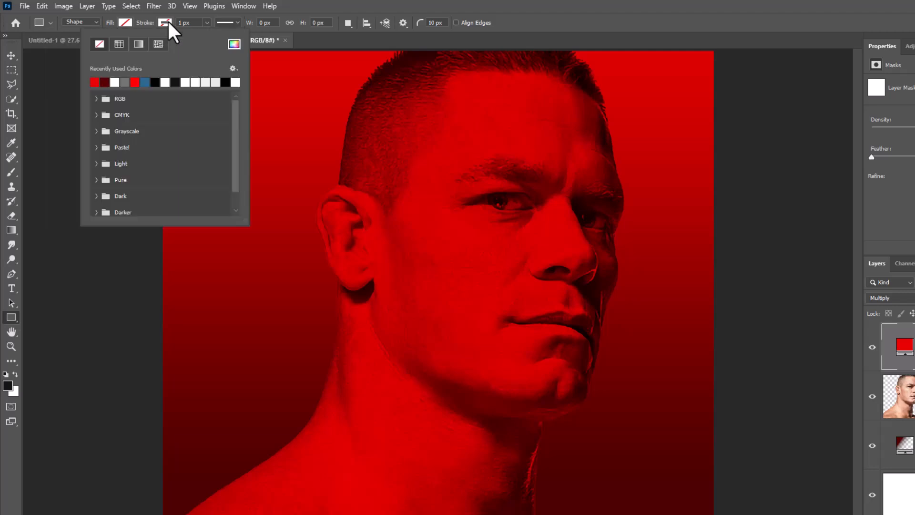
{"action": "left_click", "coordinate": [116, 82]}
{"action": "left_click", "coordinate": [374, 12]}
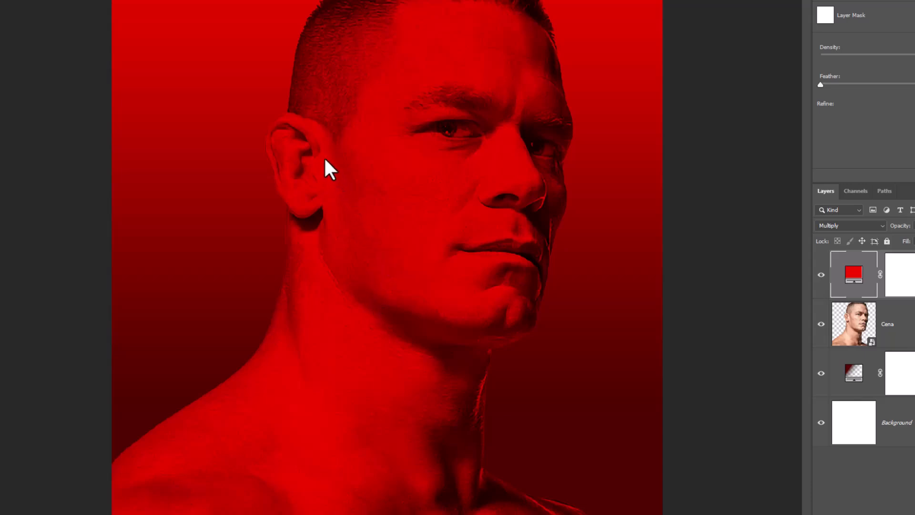
Draw a tall rectangle about 0.85 × 2.02 in over the cheek and neck, with all corner radii at 0 px.
{"action": "left_click_drag", "start_coordinate": [322, 141], "coordinate": [451, 449]}
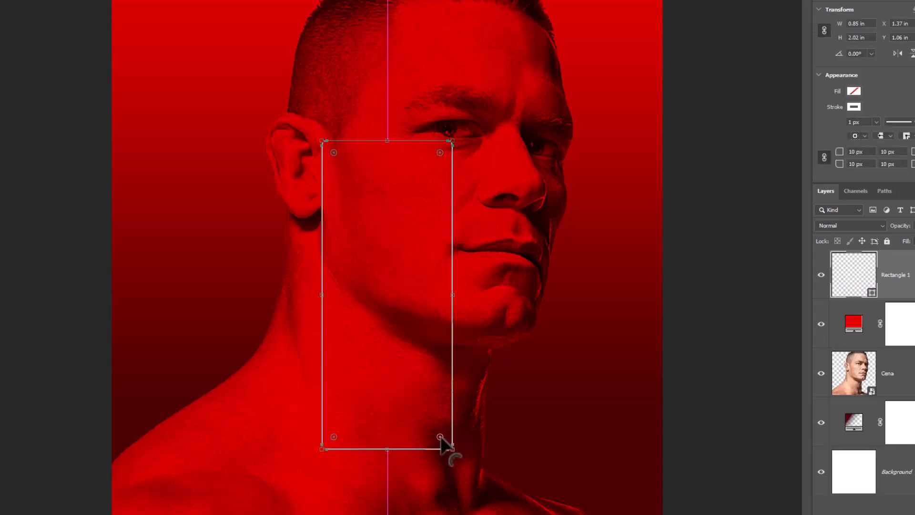
{"action": "left_click_drag", "start_coordinate": [441, 437], "coordinate": [472, 456]}
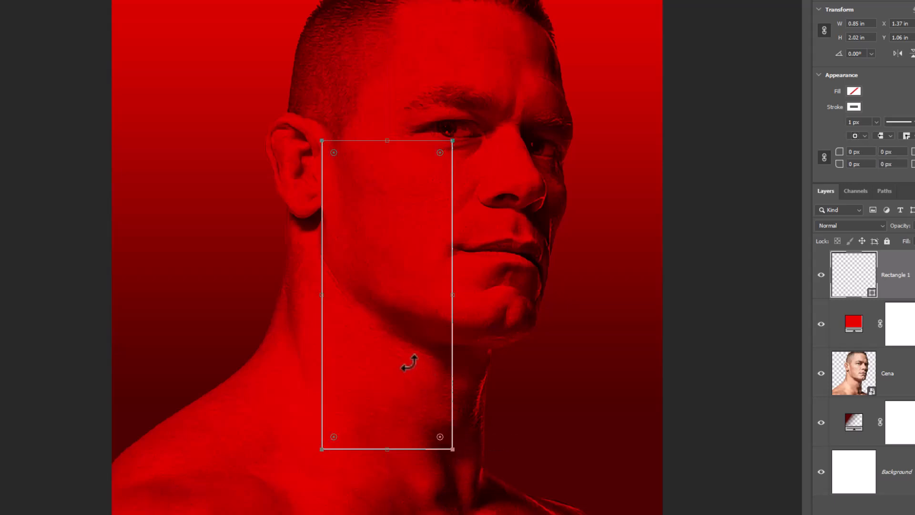
Set the rectangle's stroke width to 2 px and move the rectangle slightly down the canvas.
{"action": "left_click", "coordinate": [181, 23]}
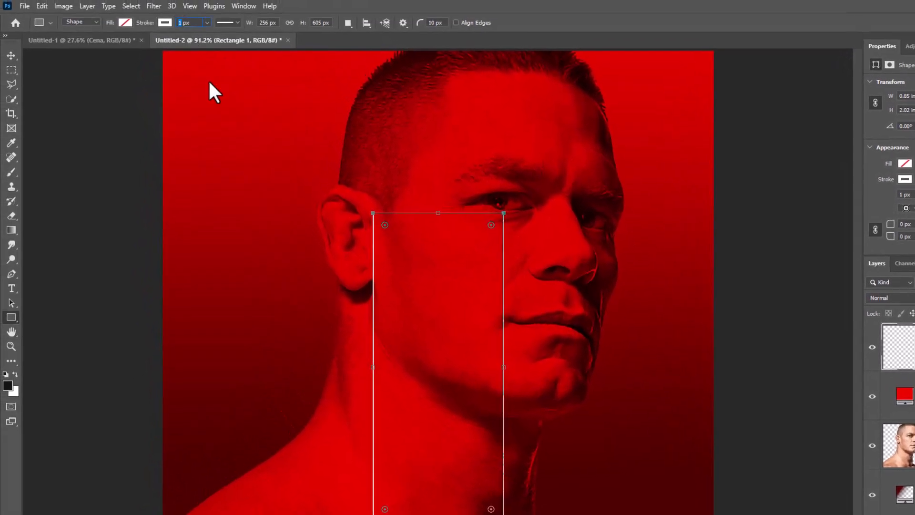
{"action": "type", "text": "2"}
{"action": "key", "text": "Return"}
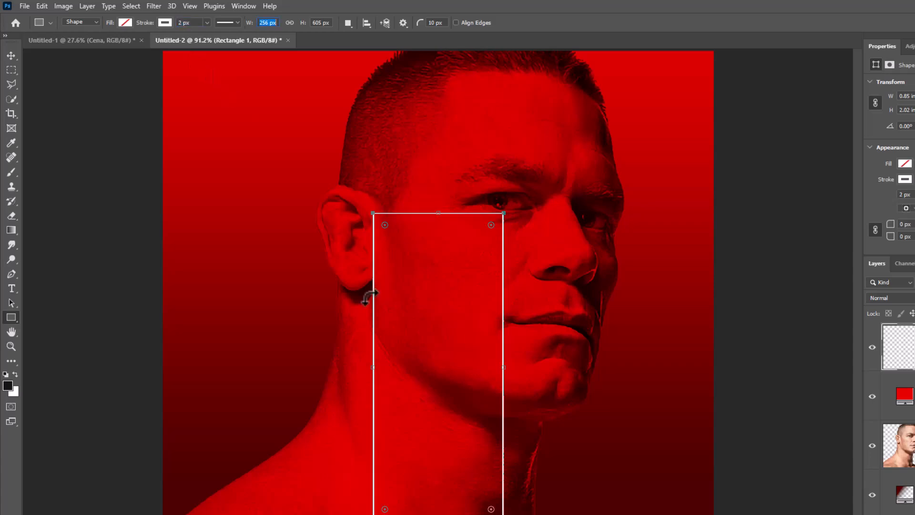
{"action": "key", "text": "v"}
{"action": "mouse_move", "coordinate": [445, 383]}
{"action": "left_mouse_down"}
{"action": "mouse_move", "coordinate": [462, 404]}
{"action": "mouse_move", "coordinate": [457, 414]}
{"action": "mouse_move", "coordinate": [456, 407]}
{"action": "left_mouse_up"}
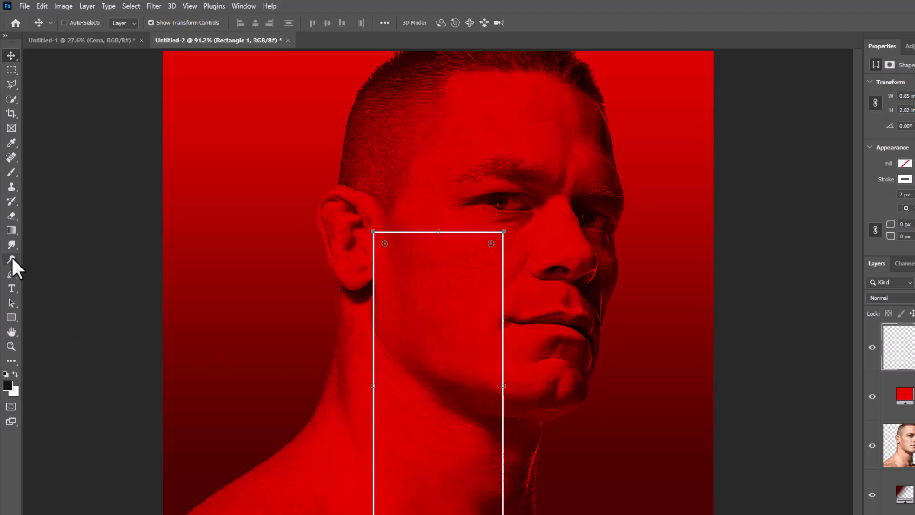
Set up the Vertical Type tool with white (#ffffff) as the text colour.
{"action": "left_click", "coordinate": [11, 288]}
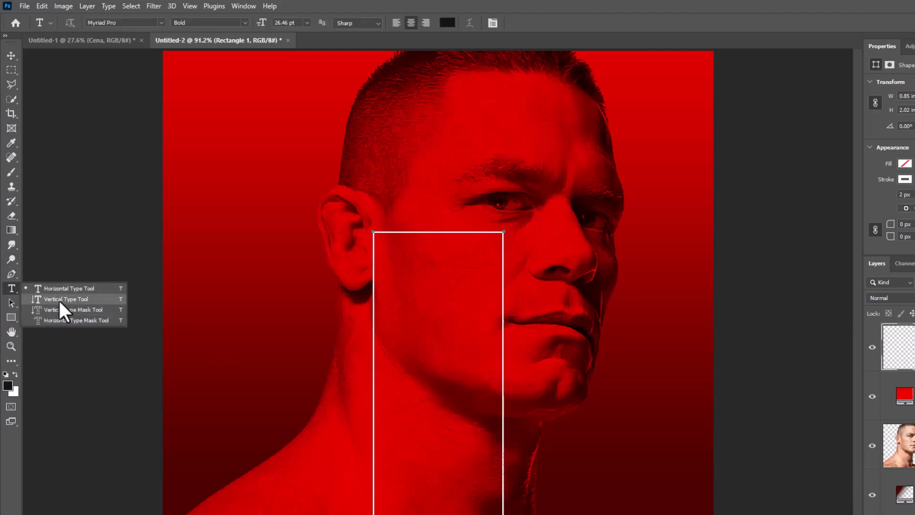
{"action": "left_click", "coordinate": [58, 299]}
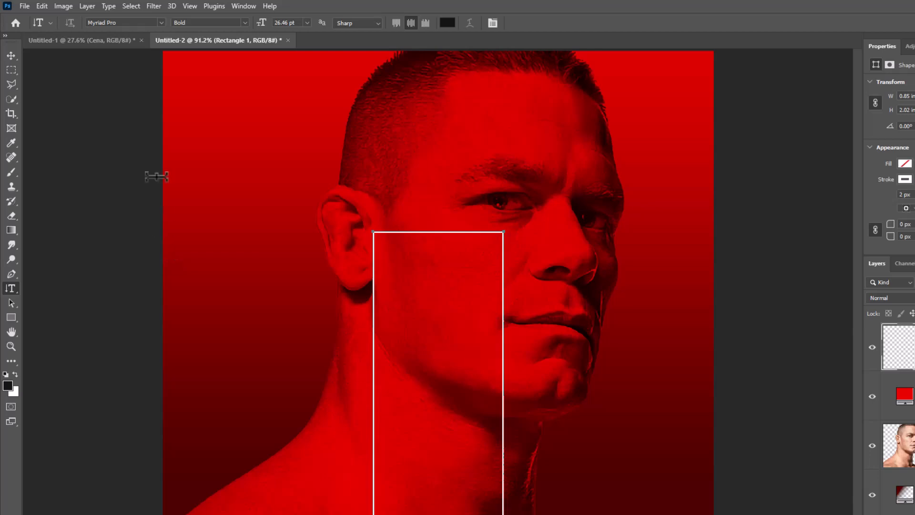
{"action": "left_click", "coordinate": [161, 23]}
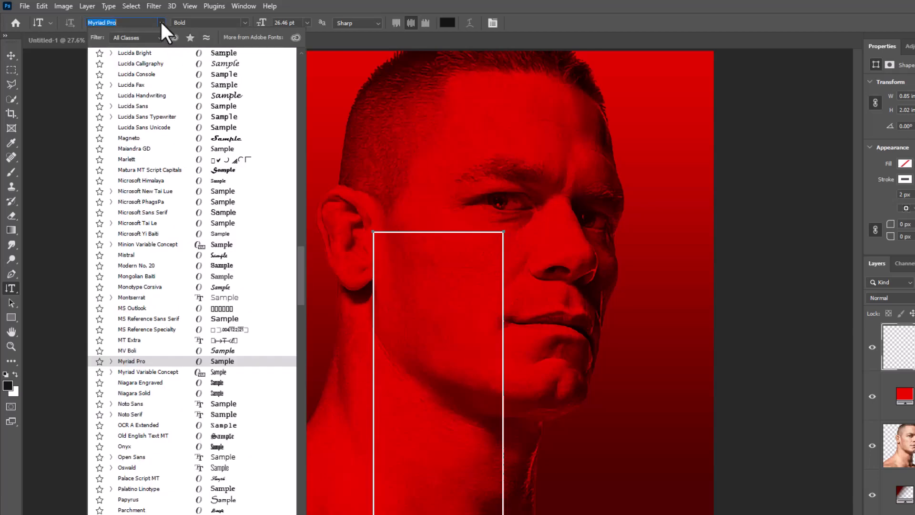
{"action": "left_click", "coordinate": [161, 22]}
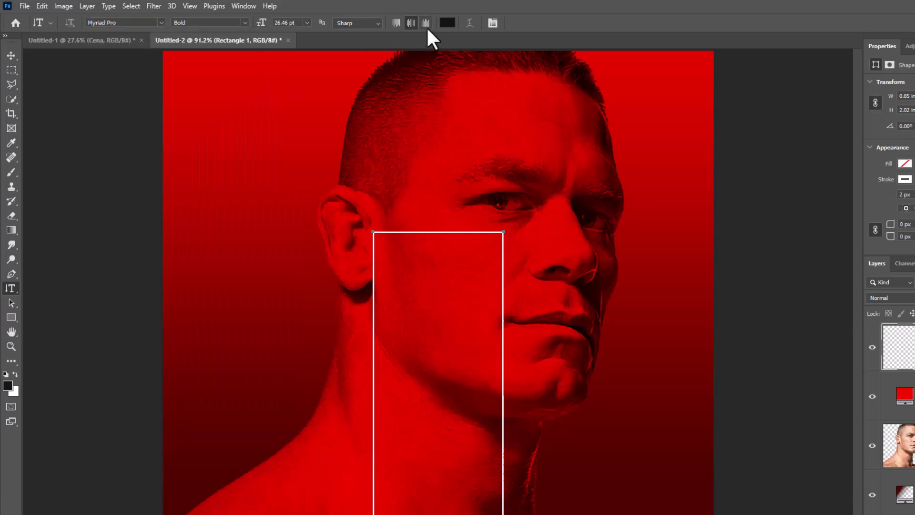
{"action": "left_click", "coordinate": [452, 25]}
{"action": "left_click", "coordinate": [625, 257]}
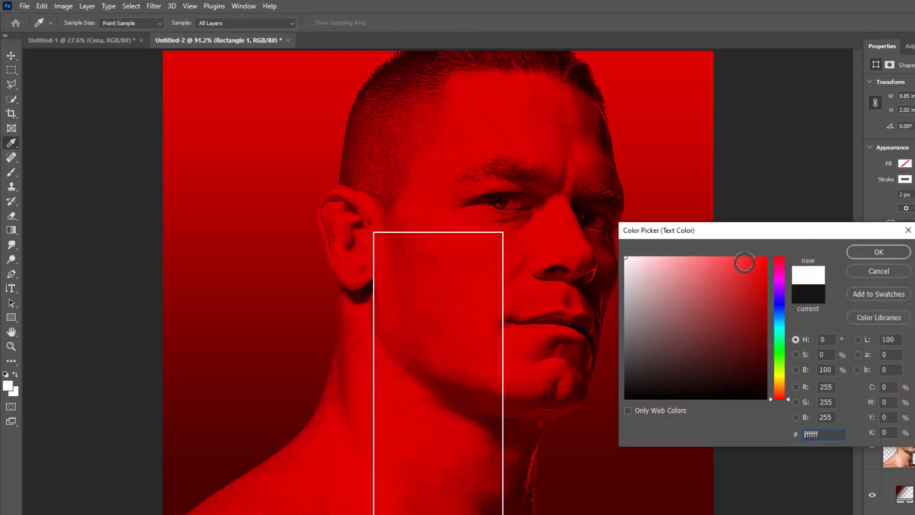
{"action": "left_click", "coordinate": [880, 252]}
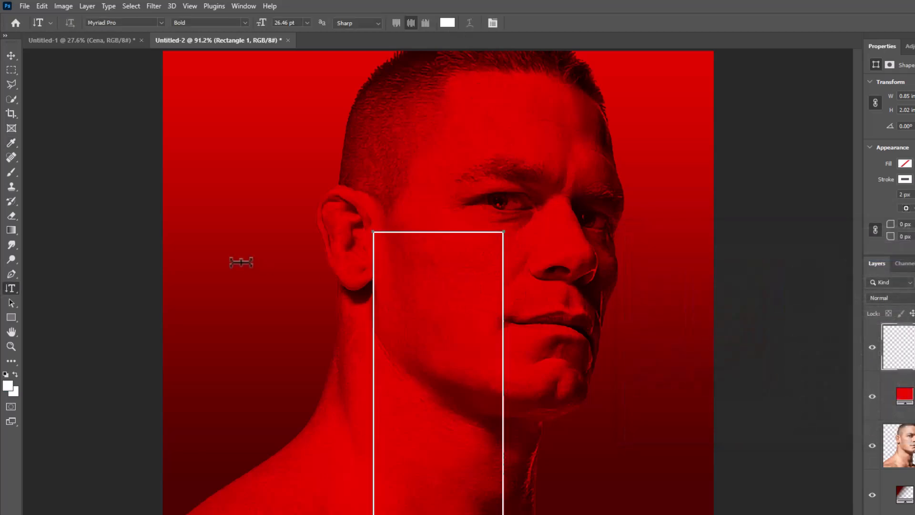
Add the vertical text "CENA" on the background beside the ear, with tracking 280 and leading 44 pt.
{"action": "left_click", "coordinate": [273, 252]}
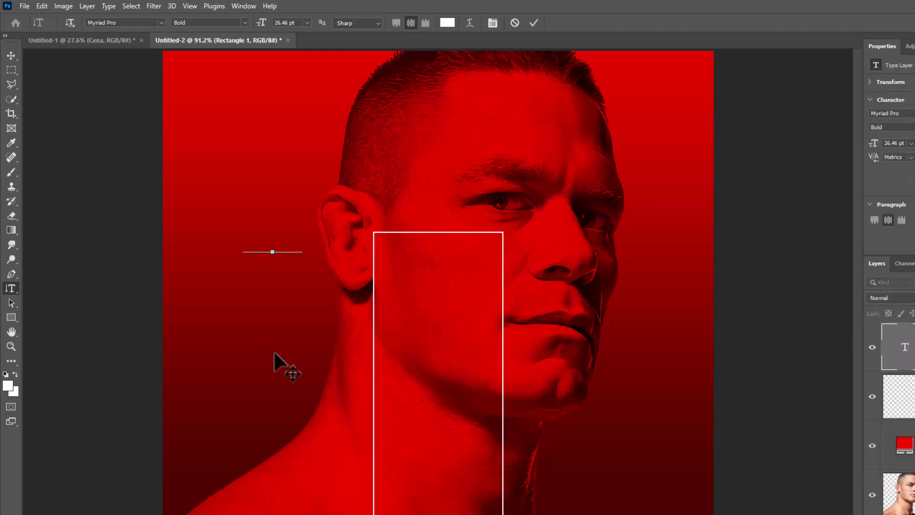
{"action": "type", "text": "CENA"}
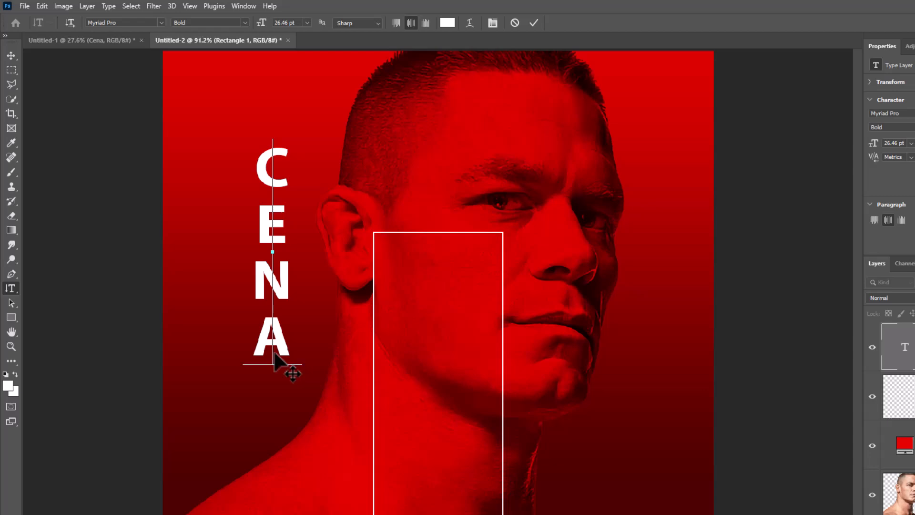
{"action": "double_click", "coordinate": [268, 244]}
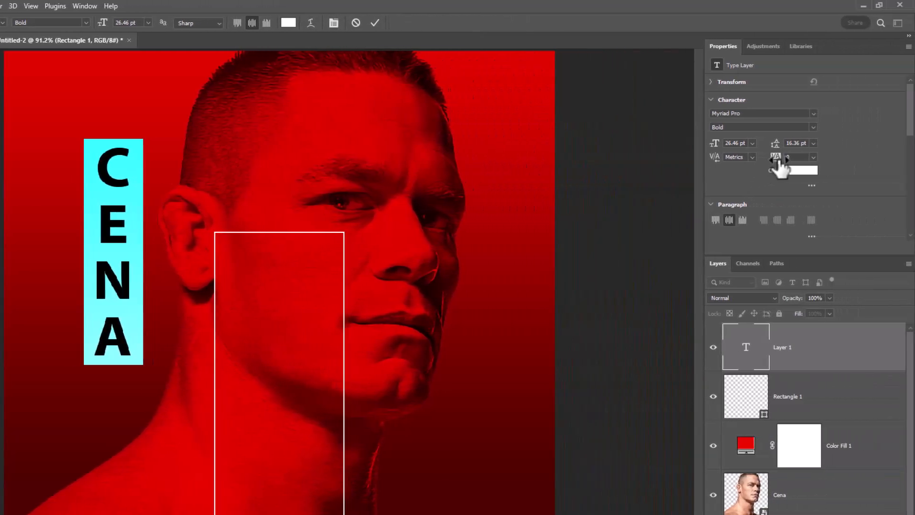
{"action": "left_click_drag", "start_coordinate": [778, 158], "coordinate": [791, 159]}
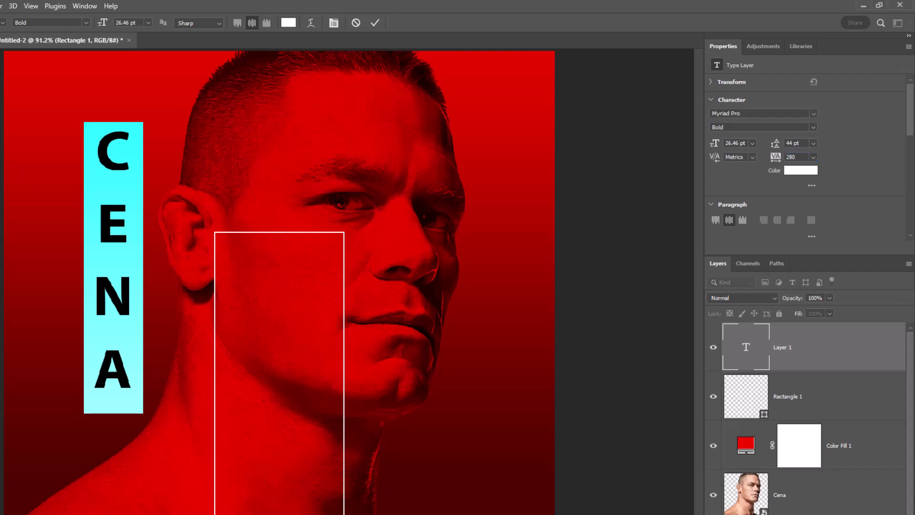
{"action": "key", "text": "ctrl+Return"}
Move the vertical CENA text inside the white rectangle and centre it there.
{"action": "key", "text": "v"}
{"action": "left_click_drag", "start_coordinate": [129, 301], "coordinate": [293, 408]}
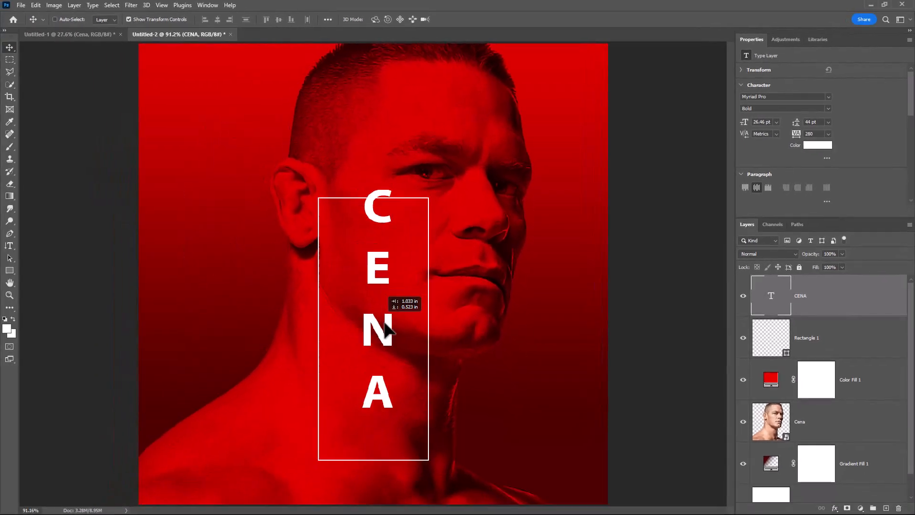
{"action": "left_click_drag", "start_coordinate": [383, 346], "coordinate": [376, 361]}
Narrow the Rectangle 1 frame from both sides to 0.61 in wide around the CENA text.
{"action": "left_click", "coordinate": [810, 337]}
{"action": "key", "text": "ctrl+t"}
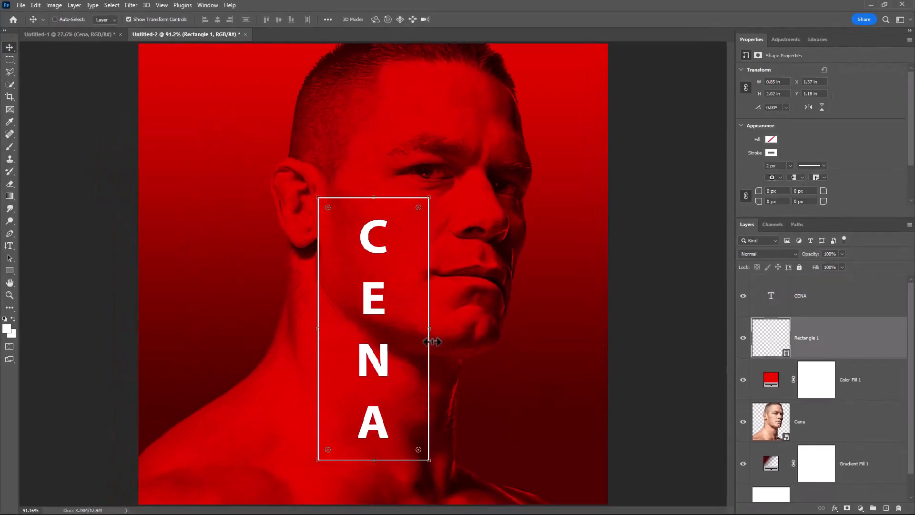
{"action": "left_click_drag", "start_coordinate": [429, 329], "coordinate": [413, 329]}
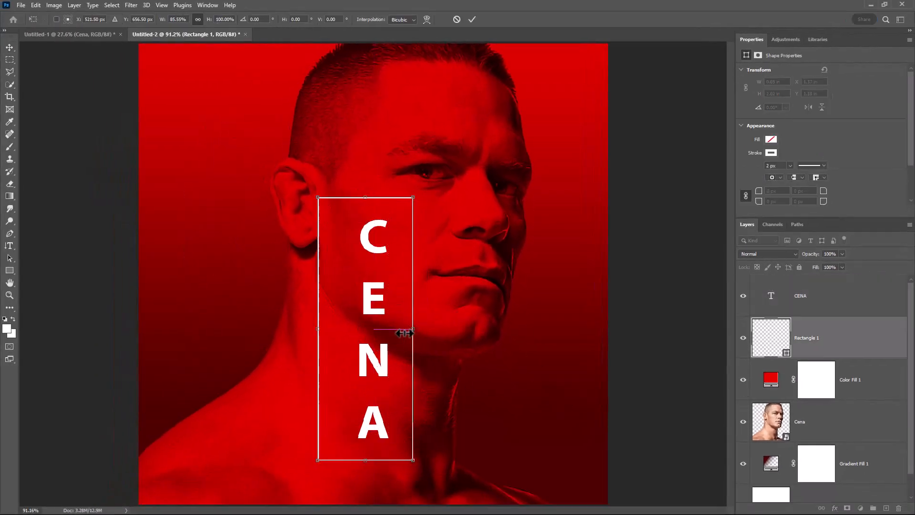
{"action": "left_click_drag", "start_coordinate": [321, 329], "coordinate": [333, 329]}
{"action": "key", "text": "Return"}
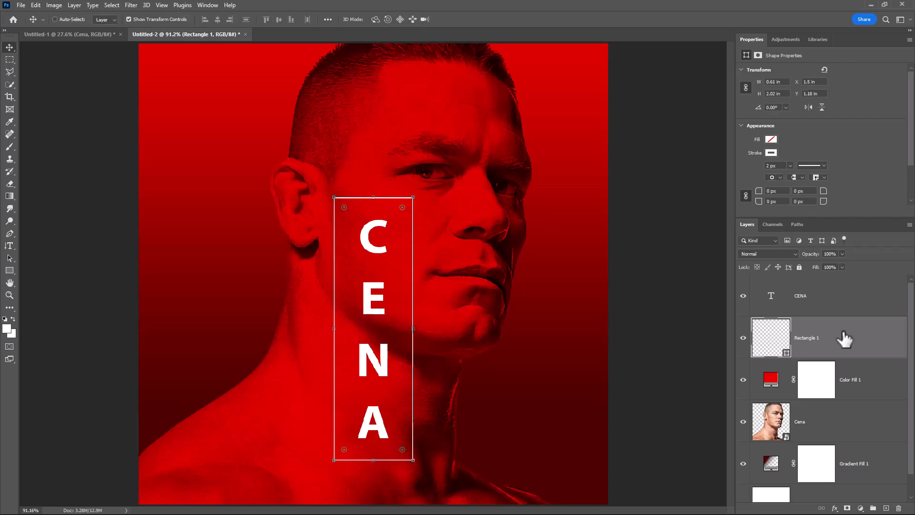
Add the horizontal text "JOHN" on the background beside the neck.
{"action": "right_click", "coordinate": [9, 248]}
{"action": "left_click", "coordinate": [42, 245]}
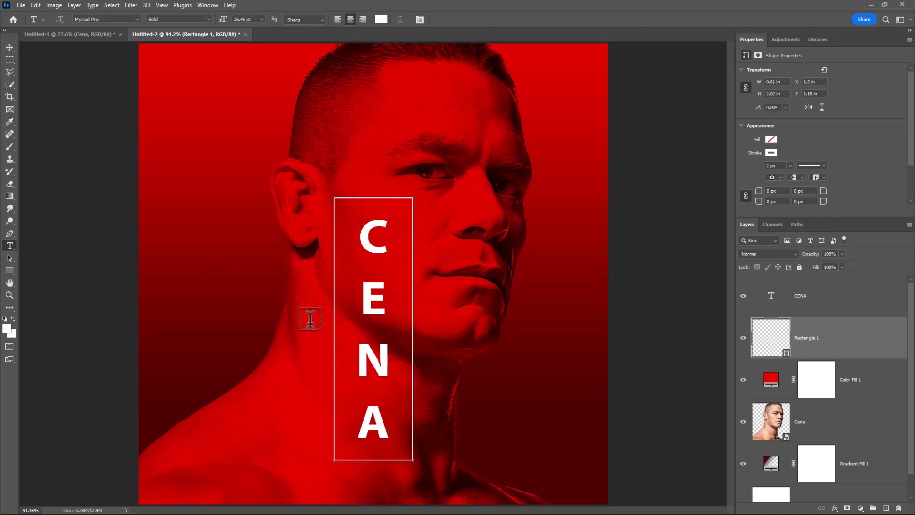
{"action": "left_click", "coordinate": [211, 312]}
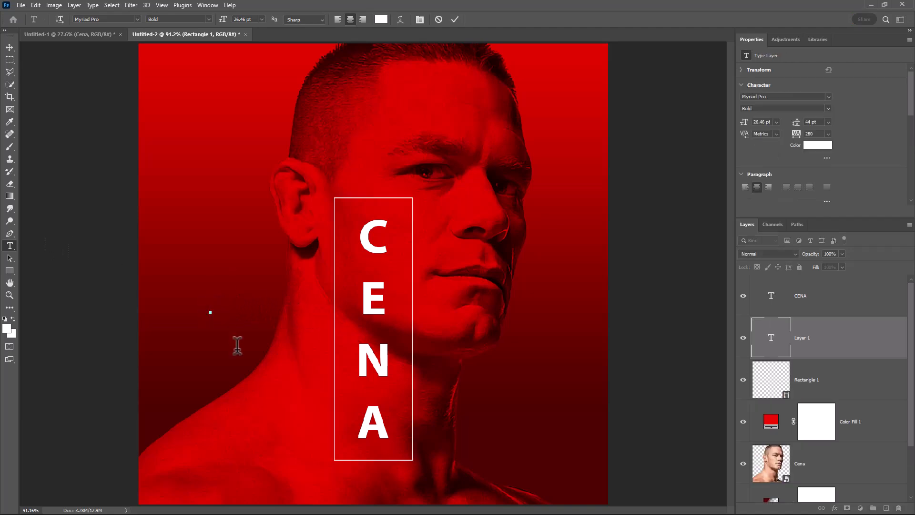
{"action": "type", "text": "JOGN"}
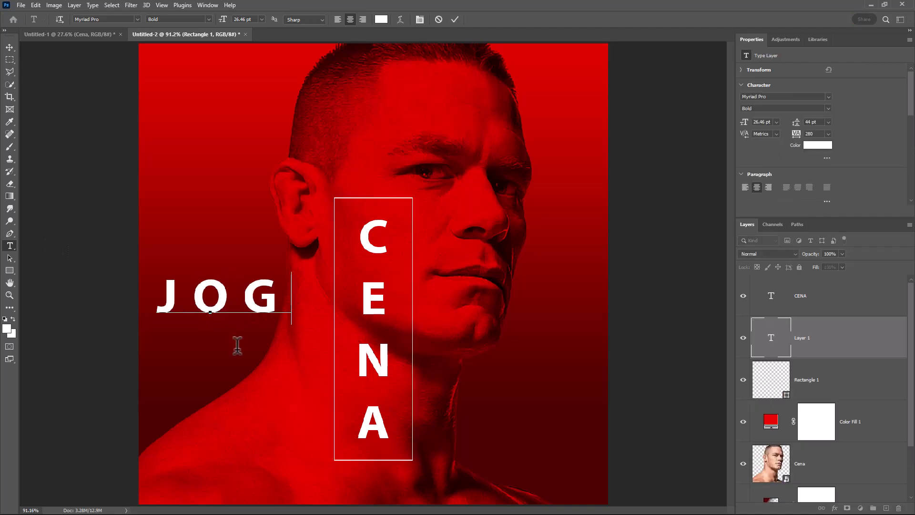
{"action": "key", "text": "BackSpace"}
{"action": "key", "text": "BackSpace"}
{"action": "type", "text": "HN"}
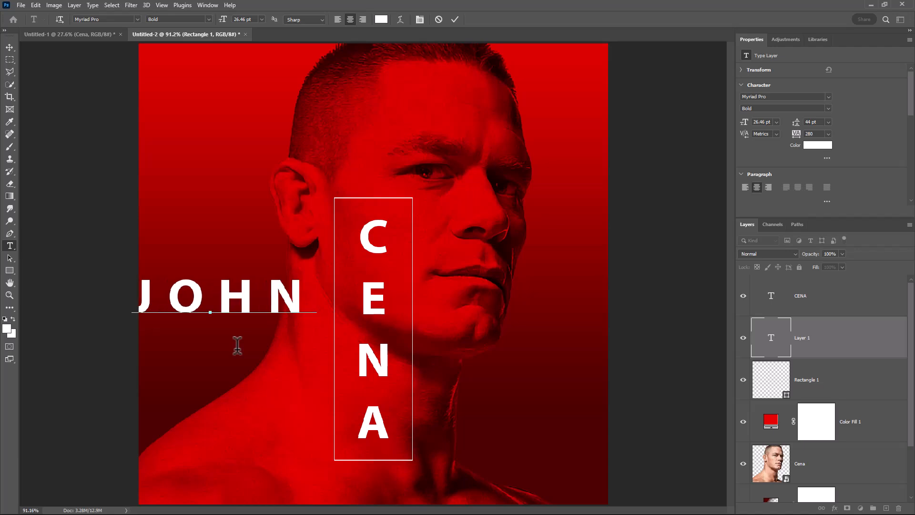
Set the JOHN text to 6 pt with the Myriad Pro Regular style.
{"action": "key", "text": "ctrl+a"}
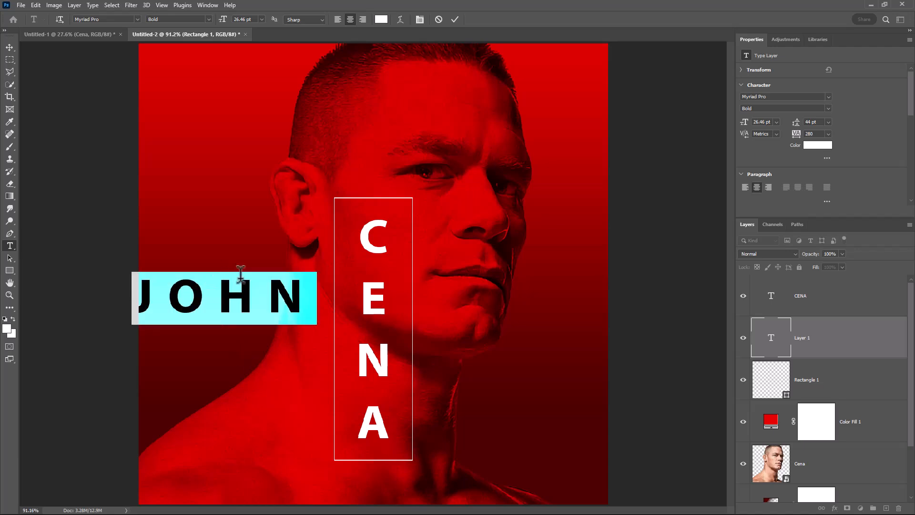
{"action": "left_click", "coordinate": [208, 19]}
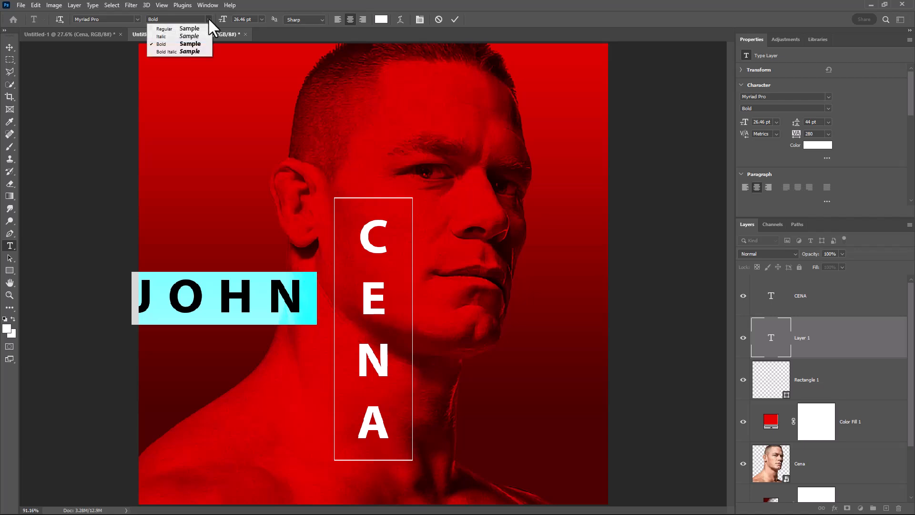
{"action": "left_click", "coordinate": [208, 19]}
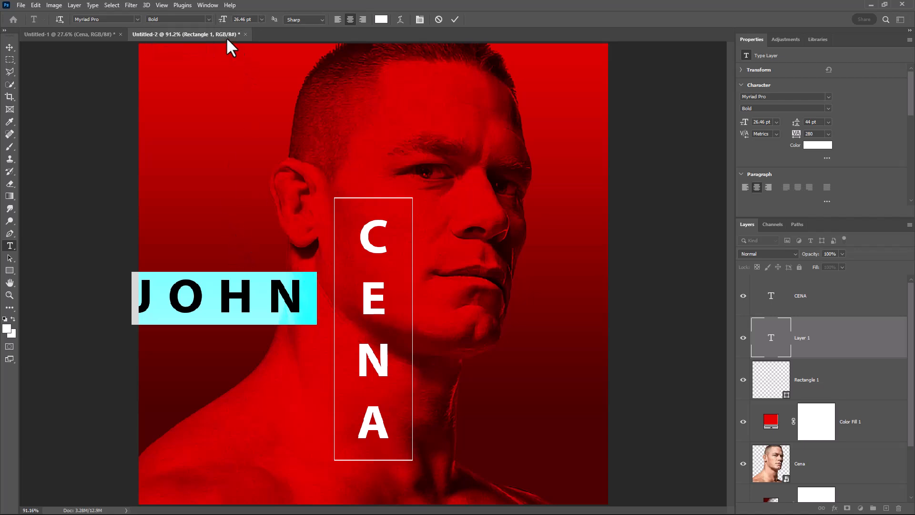
{"action": "left_click_drag", "start_coordinate": [225, 23], "coordinate": [212, 23]}
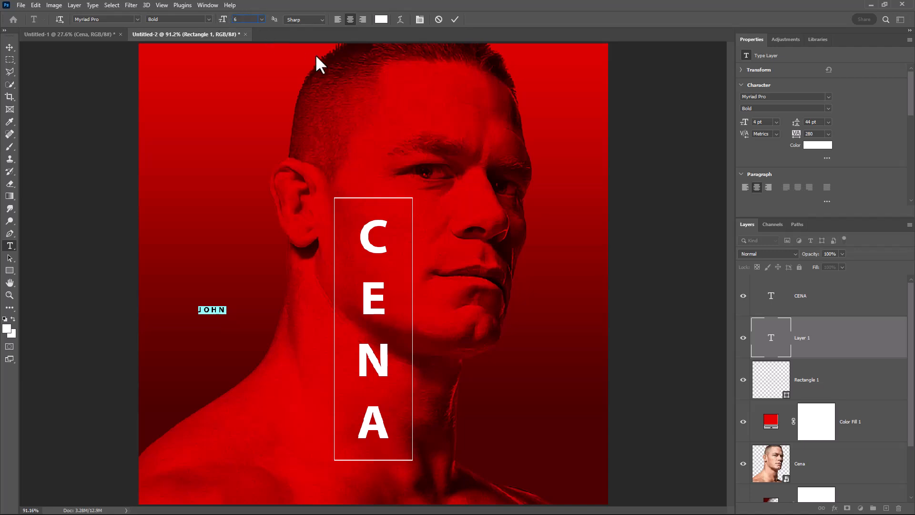
{"action": "key", "text": "Tab"}
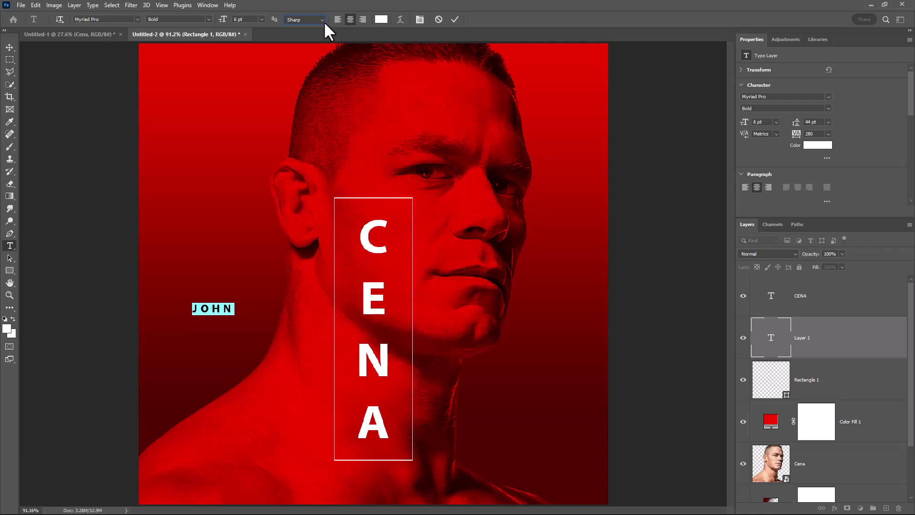
{"action": "left_click", "coordinate": [209, 18]}
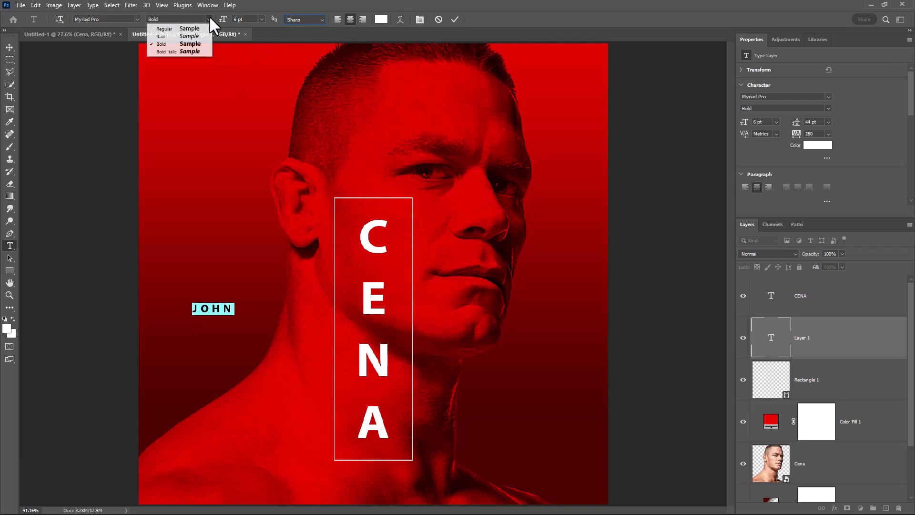
{"action": "left_click", "coordinate": [171, 29]}
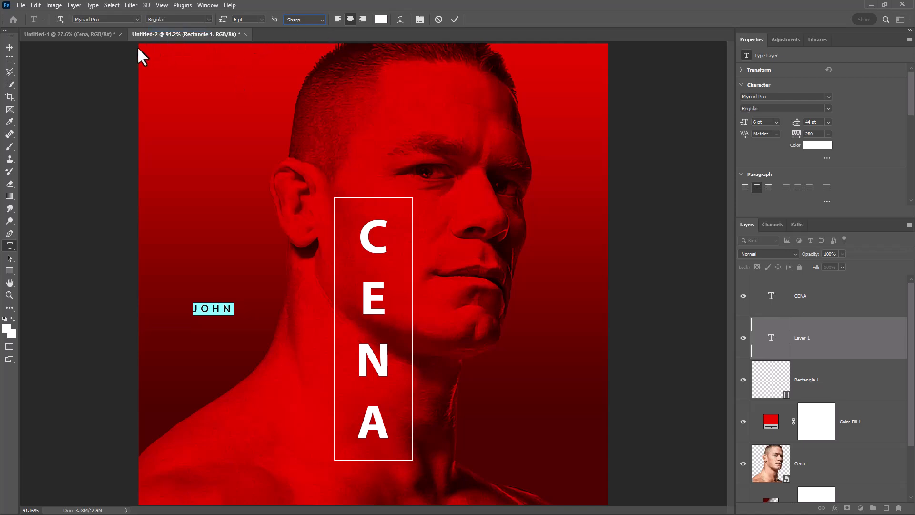
Move the JOHN text into the frame, between the E and N of the vertical CENA text.
{"action": "left_click", "coordinate": [8, 47]}
{"action": "left_click_drag", "start_coordinate": [219, 317], "coordinate": [383, 339]}
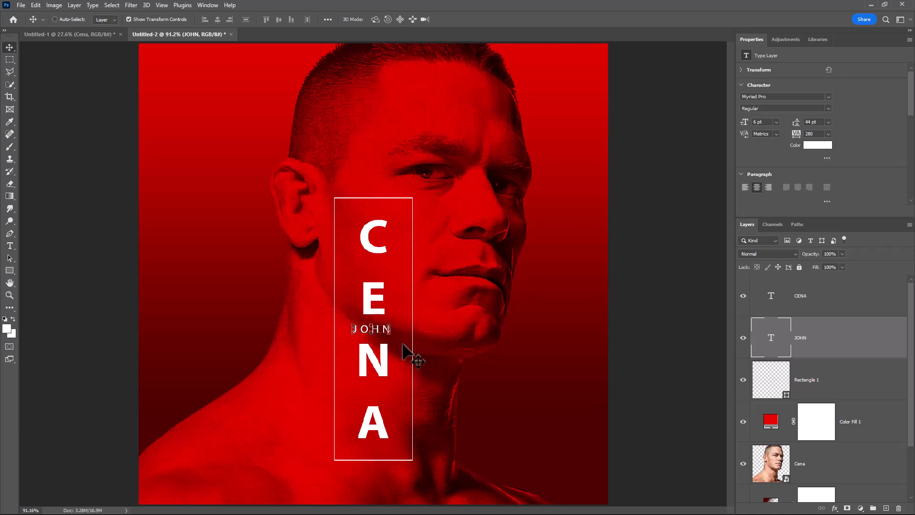
{"action": "left_click_drag", "start_coordinate": [381, 329], "coordinate": [385, 333]}
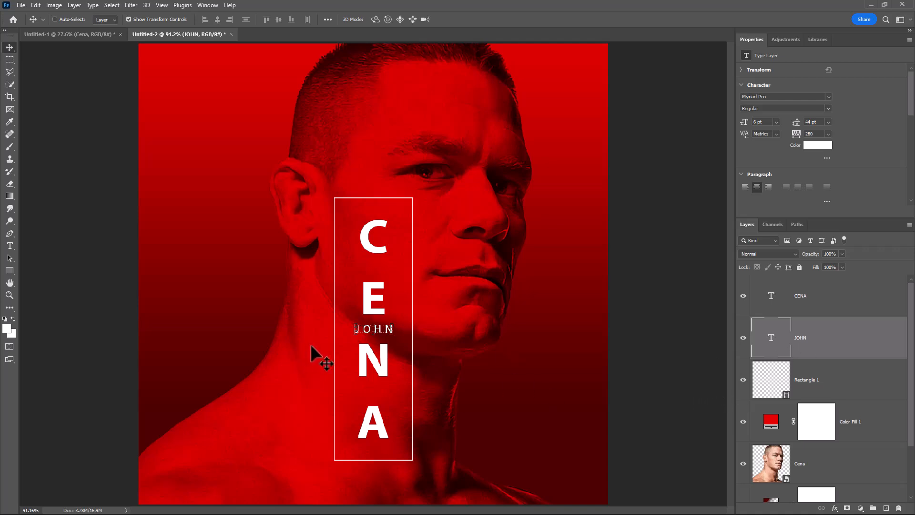
Duplicate the JOHN text and place the copy on the background above and beside the ear.
{"action": "key", "text": "ctrl+t"}
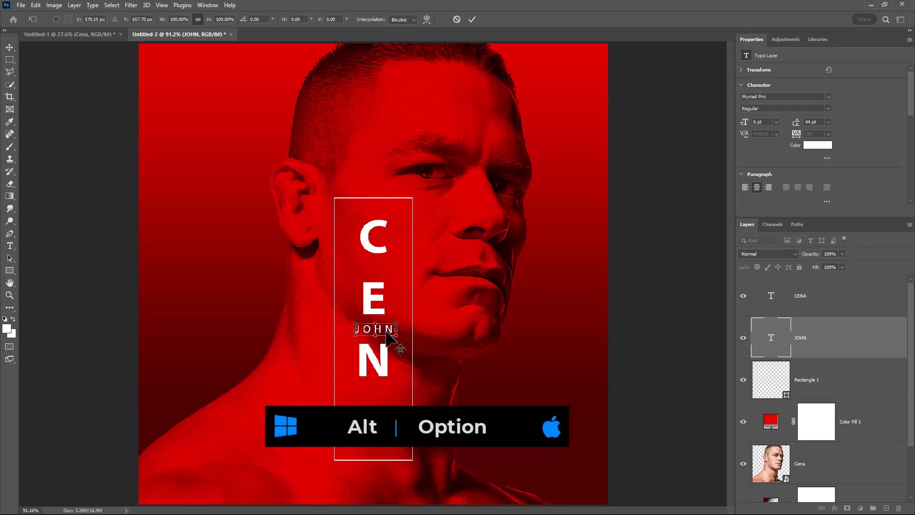
{"action": "left_click", "coordinate": [264, 205], "text": "alt"}
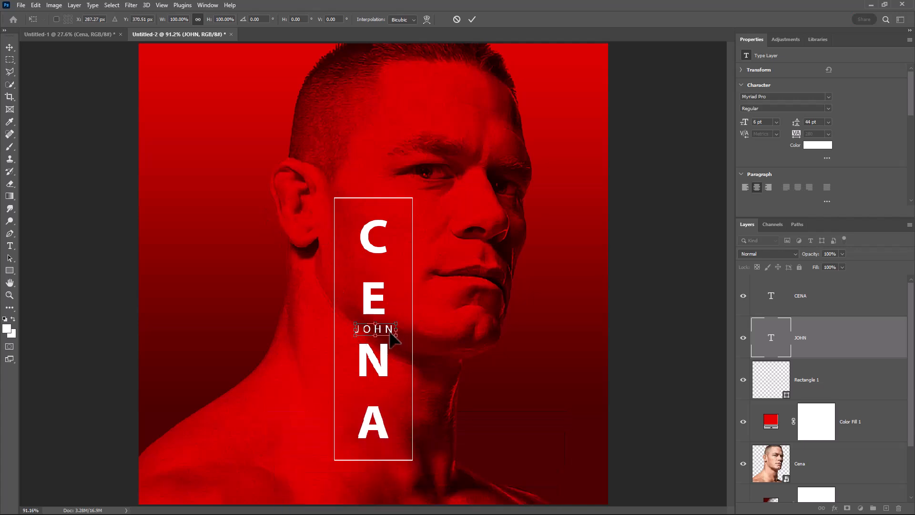
{"action": "key", "text": "Return"}
{"action": "key", "text": "Up"}
{"action": "key", "text": "Up"}
{"action": "left_click_drag", "start_coordinate": [385, 328], "coordinate": [227, 130]}
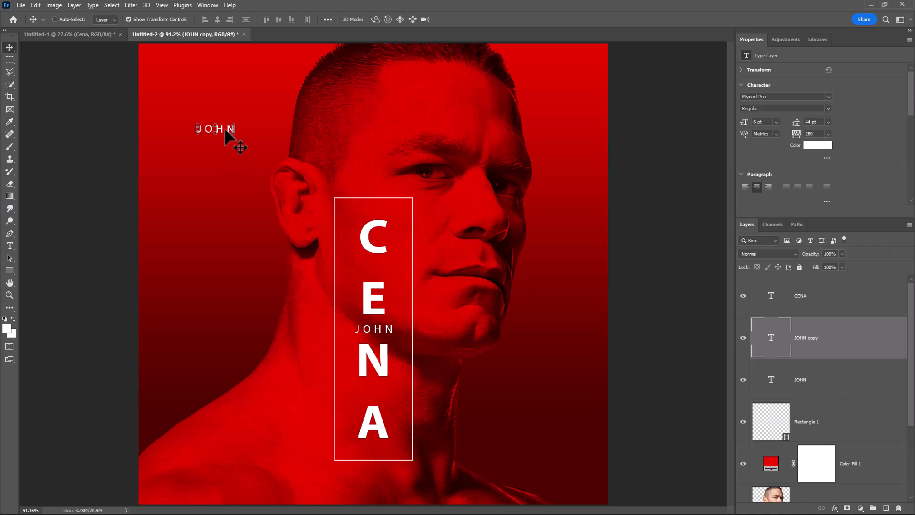
Change the copied JOHN text to "CENA" and set its tracking to 660.
{"action": "double_click", "coordinate": [222, 129]}
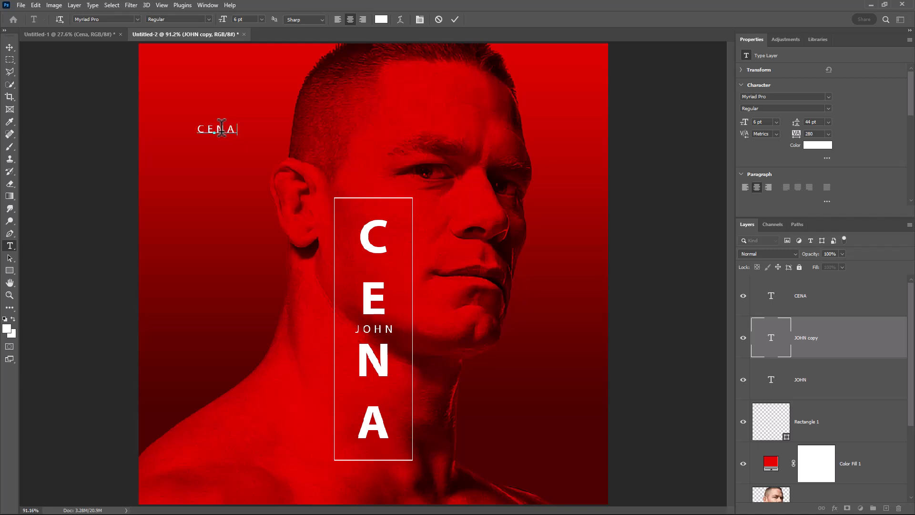
{"action": "double_click", "coordinate": [221, 129]}
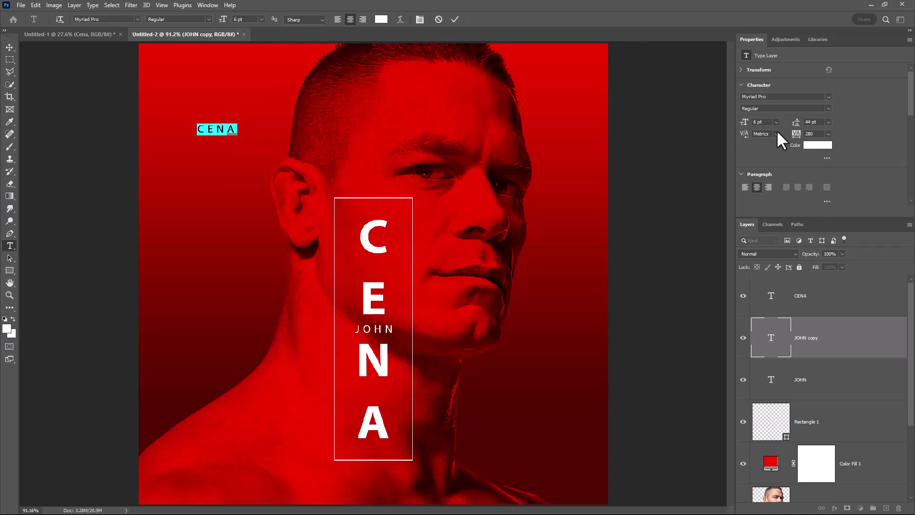
{"action": "left_click_drag", "start_coordinate": [798, 134], "coordinate": [809, 135]}
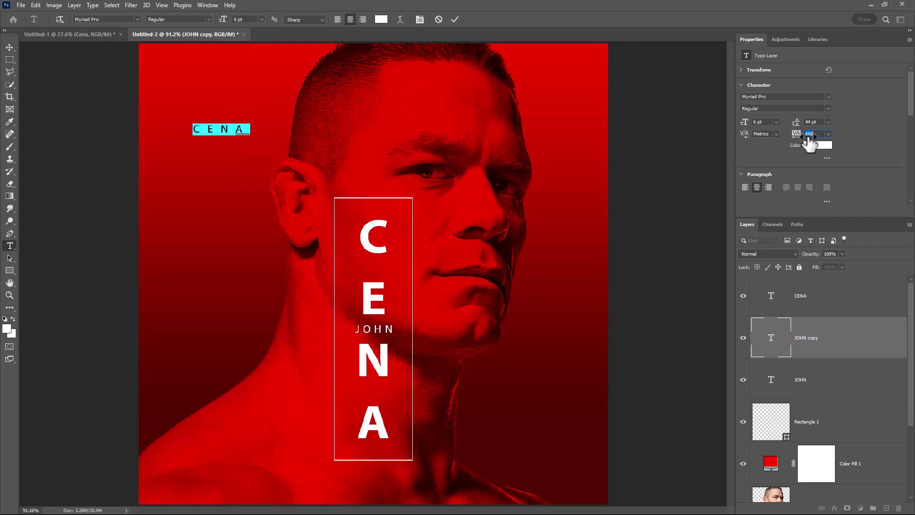
{"action": "left_click", "coordinate": [455, 20]}
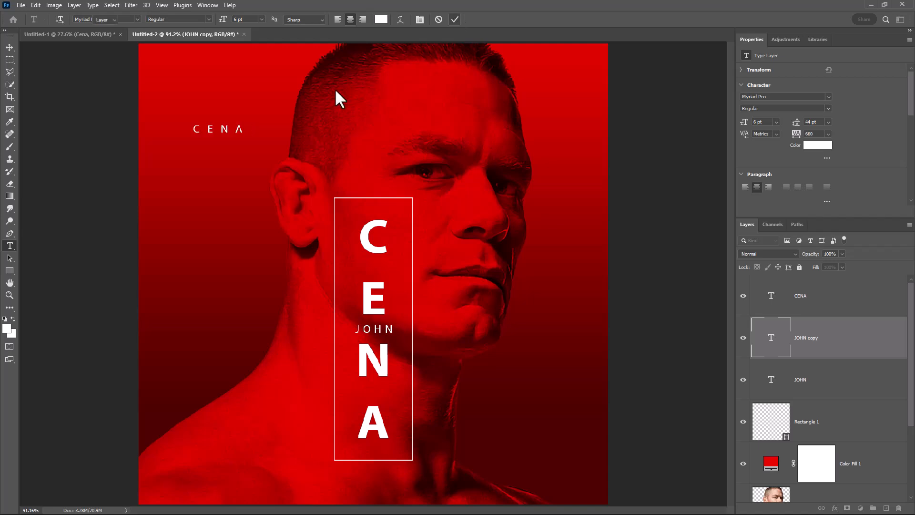
{"action": "key", "text": "v"}
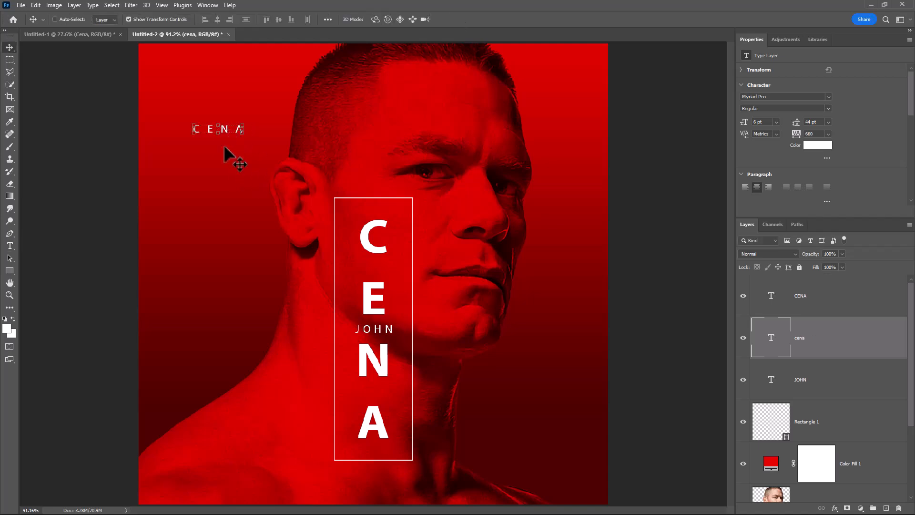
Stack two copies of the small CENA caption below the original and group the three captions.
{"action": "left_click_drag", "start_coordinate": [229, 132], "coordinate": [231, 175]}
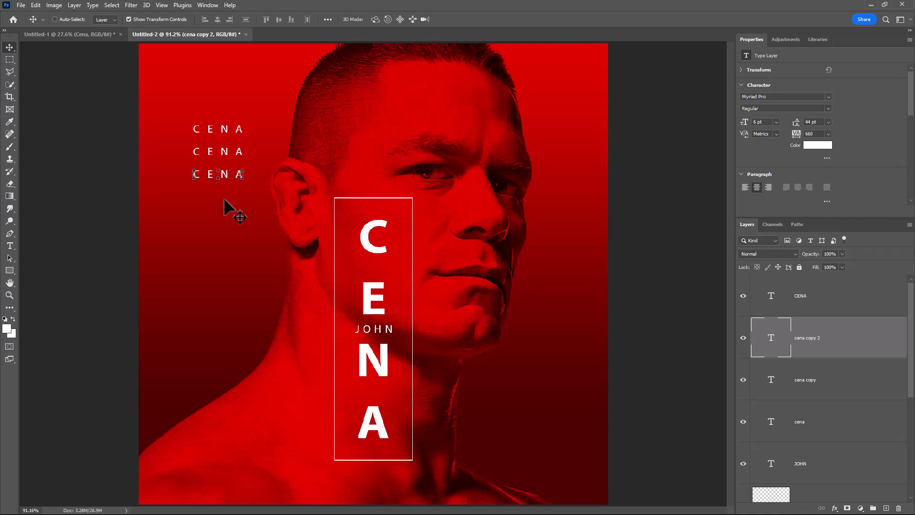
{"action": "left_click", "coordinate": [807, 427], "text": "shift"}
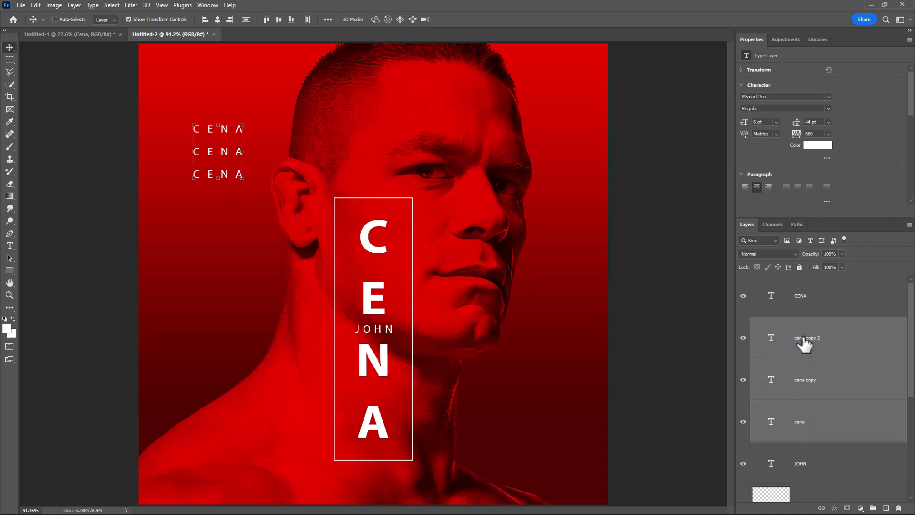
{"action": "key", "text": "ctrl+g"}
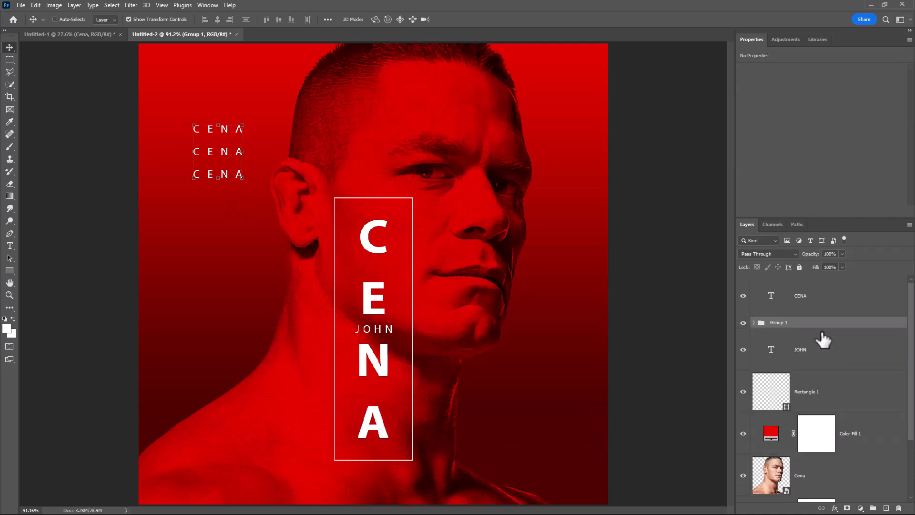
Move the group of CENA captions to the top of the layer stack and scale it down slightly.
{"action": "left_click_drag", "start_coordinate": [815, 329], "coordinate": [817, 270]}
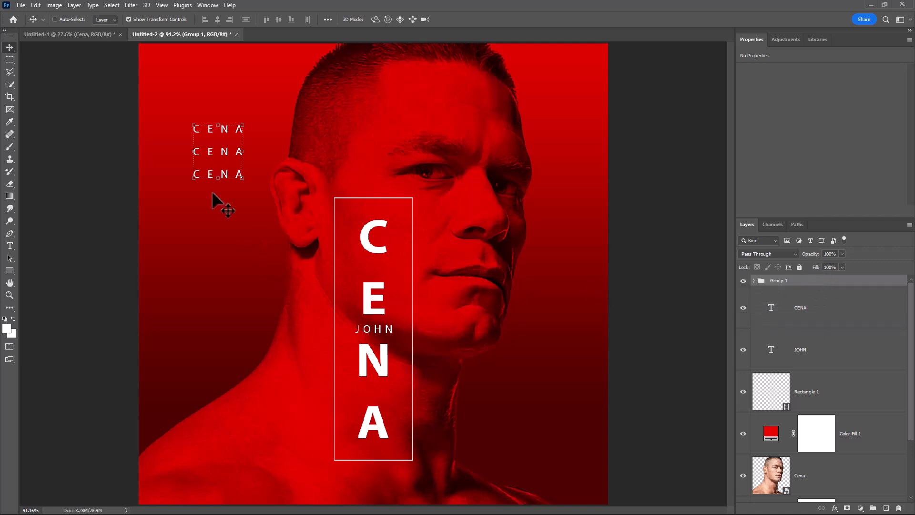
{"action": "mouse_move", "coordinate": [226, 162]}
{"action": "left_mouse_down"}
{"action": "mouse_move", "coordinate": [237, 143]}
{"action": "mouse_move", "coordinate": [245, 159]}
{"action": "mouse_move", "coordinate": [241, 153]}
{"action": "left_mouse_up"}
{"action": "key", "text": "Return"}
Duplicate the caption group, offset the copy down and to the right between the original lines, and set its opacity to 20%.
{"action": "scroll", "coordinate": [185, 84], "scroll_direction": "up", "scroll_amount": 4}
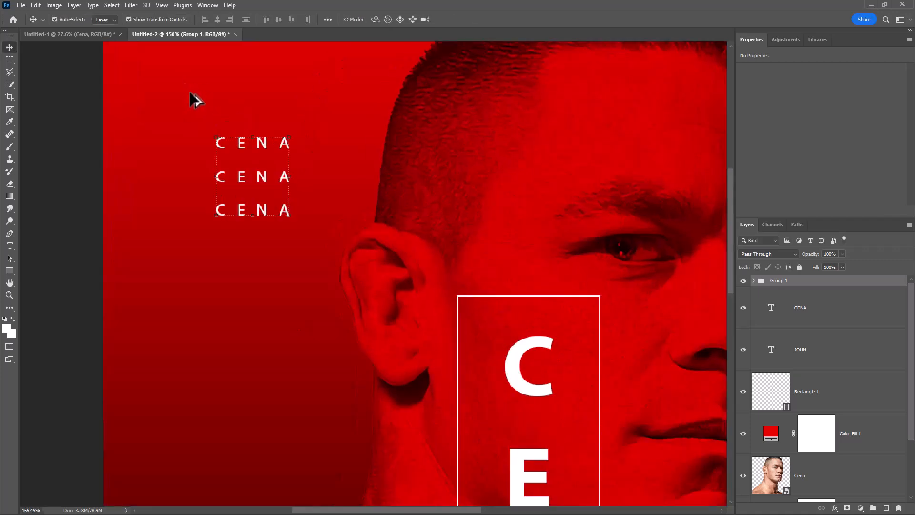
{"action": "key", "text": "ctrl+j"}
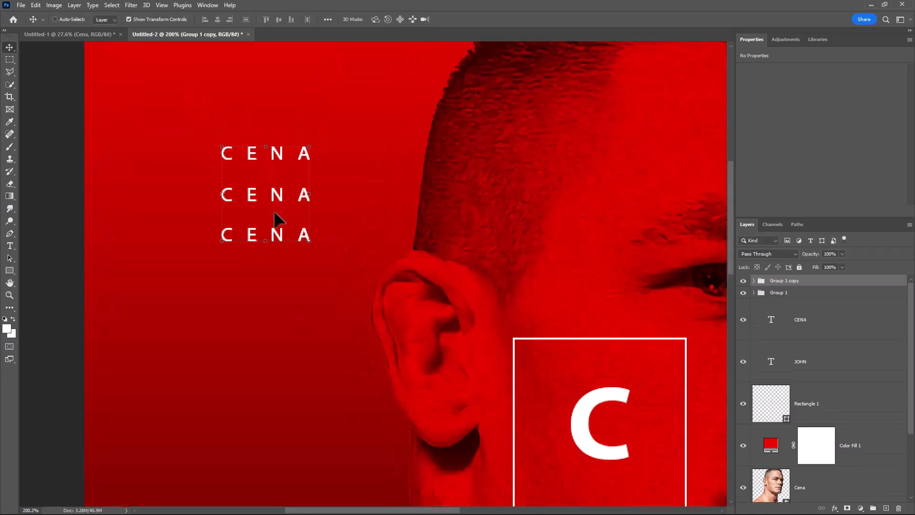
{"action": "left_click_drag", "start_coordinate": [279, 209], "coordinate": [295, 229]}
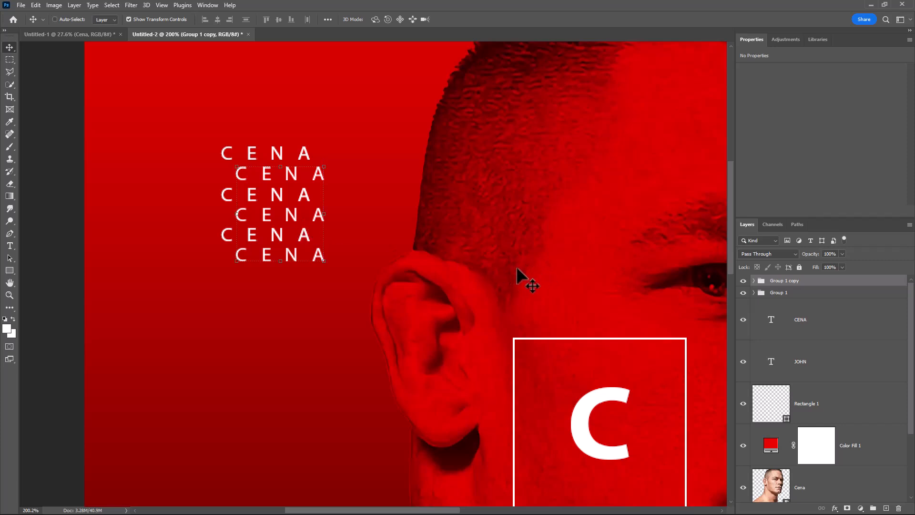
{"action": "left_click", "coordinate": [829, 256]}
{"action": "type", "text": "20"}
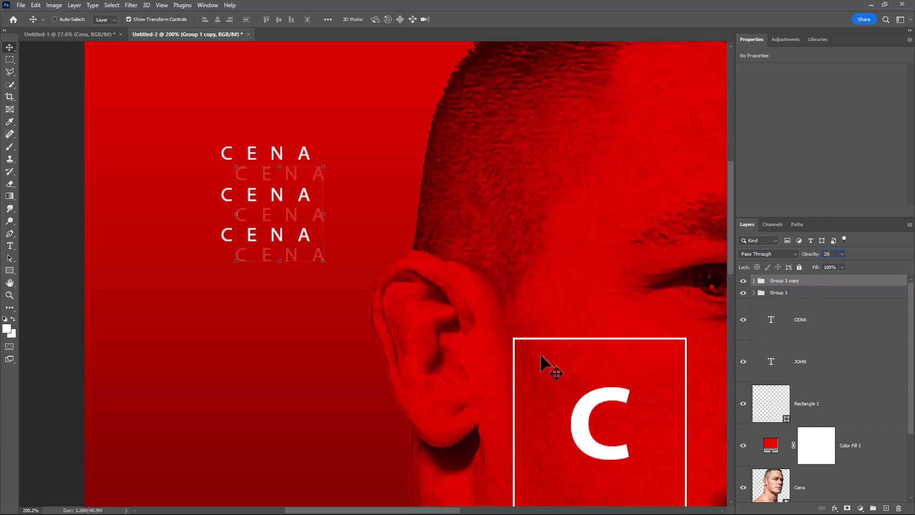
{"action": "mouse_move", "coordinate": [278, 228]}
{"action": "left_mouse_down"}
{"action": "mouse_move", "coordinate": [296, 231]}
{"action": "mouse_move", "coordinate": [292, 224]}
{"action": "left_mouse_up"}
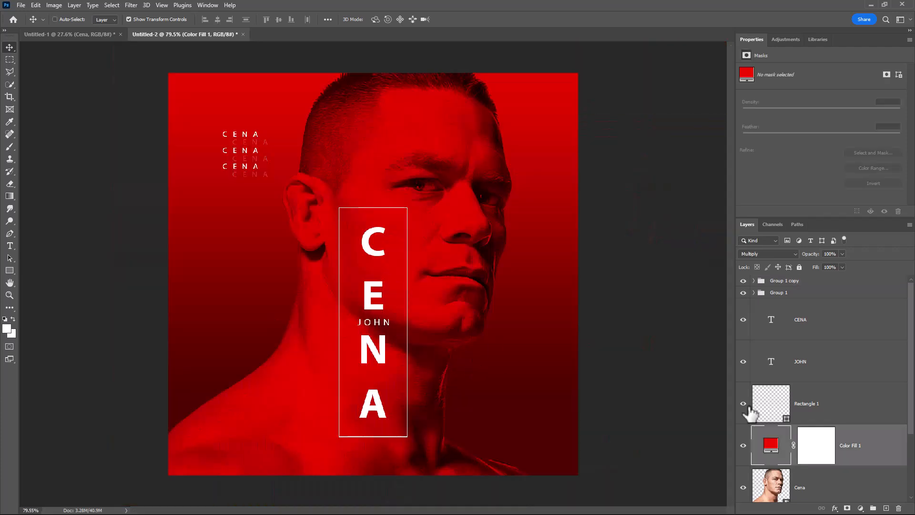
Move both caption groups closer to the poster's upper-left corner and place a copy of them on the lower-right background.
{"action": "left_click", "coordinate": [777, 280]}
{"action": "left_click", "coordinate": [776, 292], "text": "shift"}
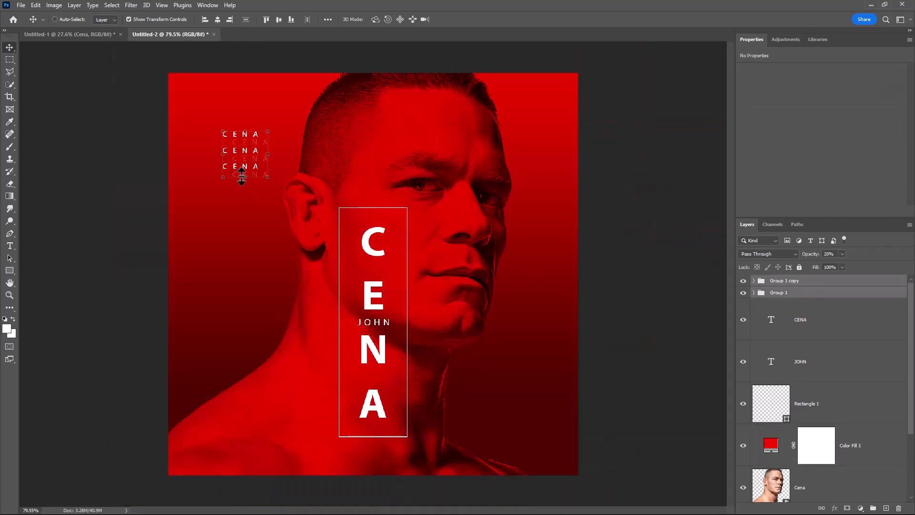
{"action": "left_click_drag", "start_coordinate": [242, 176], "coordinate": [241, 157]}
{"action": "left_click", "coordinate": [784, 304]}
{"action": "left_click", "coordinate": [778, 316], "text": "shift"}
Duplicate the JOHN text onto the background left of the frame and change the copy to "WWE SUPERSTAR" on two lines.
{"action": "left_click", "coordinate": [381, 327], "text": "ctrl"}
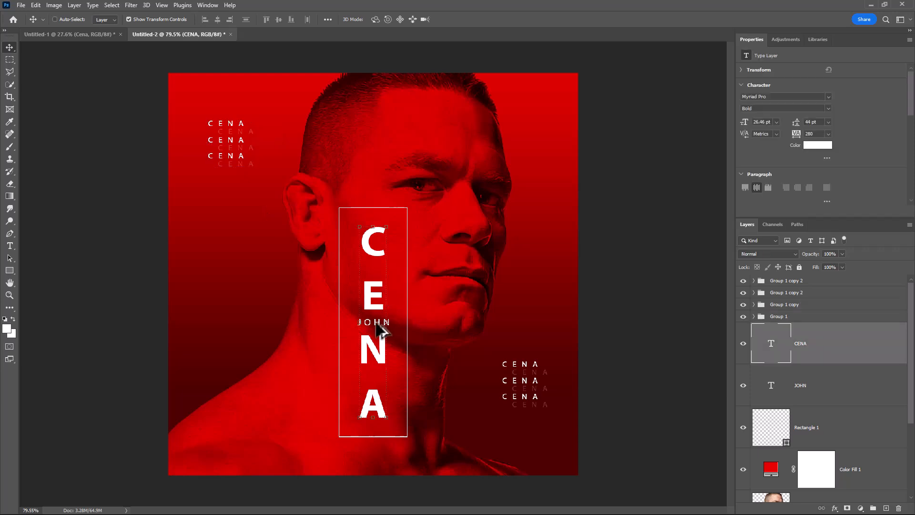
{"action": "left_click_drag", "start_coordinate": [375, 321], "coordinate": [237, 320]}
{"action": "double_click", "coordinate": [224, 318]}
{"action": "type", "text": "WWE"}
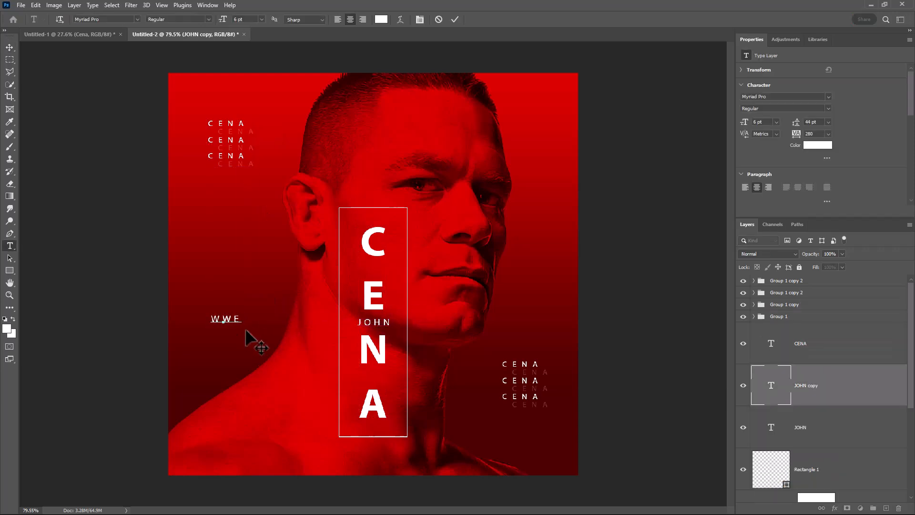
{"action": "type", "text": " superstar"}
Set the leading of the WWE SUPERSTAR text to Auto and align the text left.
{"action": "key", "text": "ctrl+a"}
{"action": "left_click", "coordinate": [828, 121]}
{"action": "left_click", "coordinate": [815, 125]}
{"action": "left_click", "coordinate": [745, 187]}
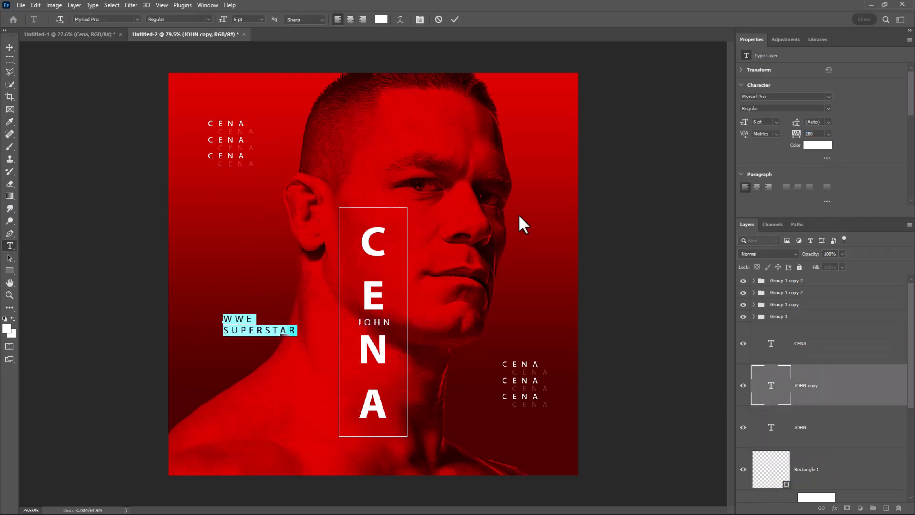
{"action": "key", "text": "ctrl+Return"}
Move the WWE SUPERSTAR text down to the shoulder and set its style to Bold.
{"action": "key", "text": "v"}
{"action": "left_click_drag", "start_coordinate": [274, 329], "coordinate": [279, 385]}
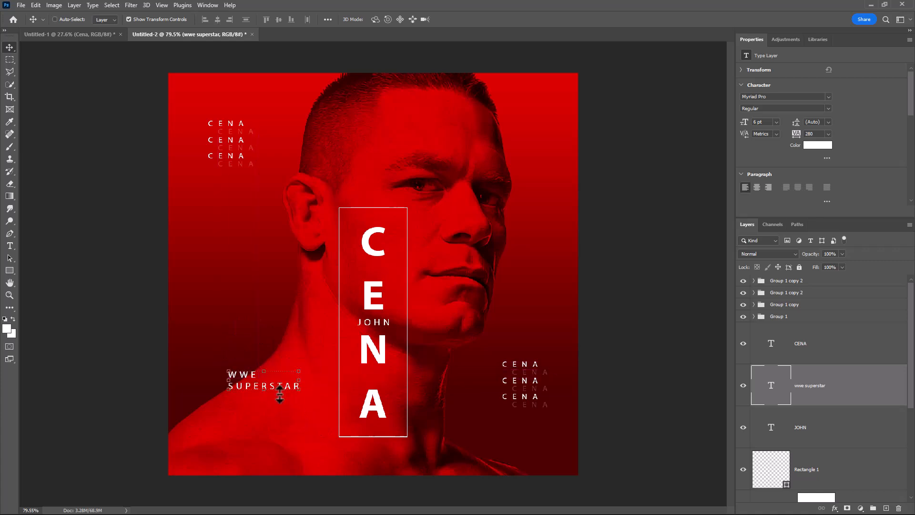
{"action": "left_click", "coordinate": [829, 109]}
{"action": "left_click", "coordinate": [800, 138]}
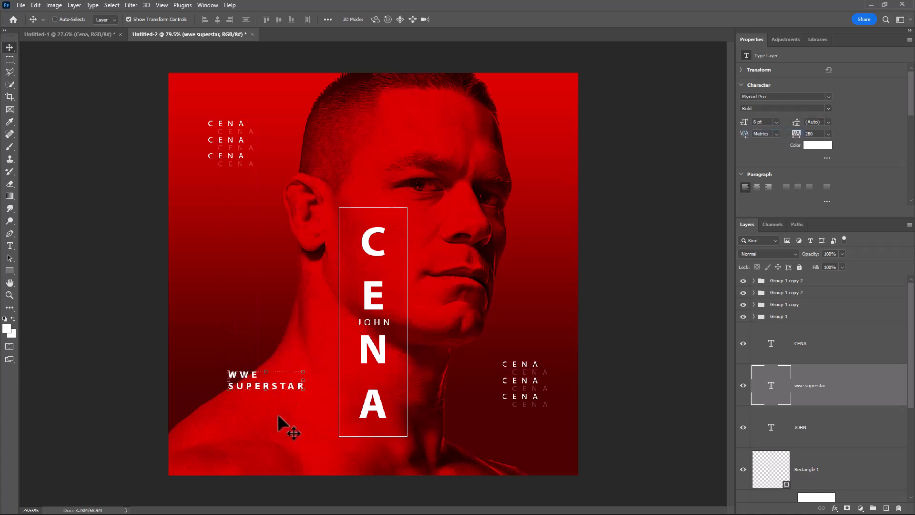
Group the vertical CENA text, the JOHN text and the frame, and move the group up, centred horizontally on the canvas.
{"action": "left_click", "coordinate": [784, 331]}
{"action": "scroll", "coordinate": [805, 362], "scroll_direction": "down", "scroll_amount": 1}
{"action": "left_click", "coordinate": [824, 453], "text": "shift"}
{"action": "key", "text": "ctrl+g"}
{"action": "left_click_drag", "start_coordinate": [382, 394], "coordinate": [382, 347]}
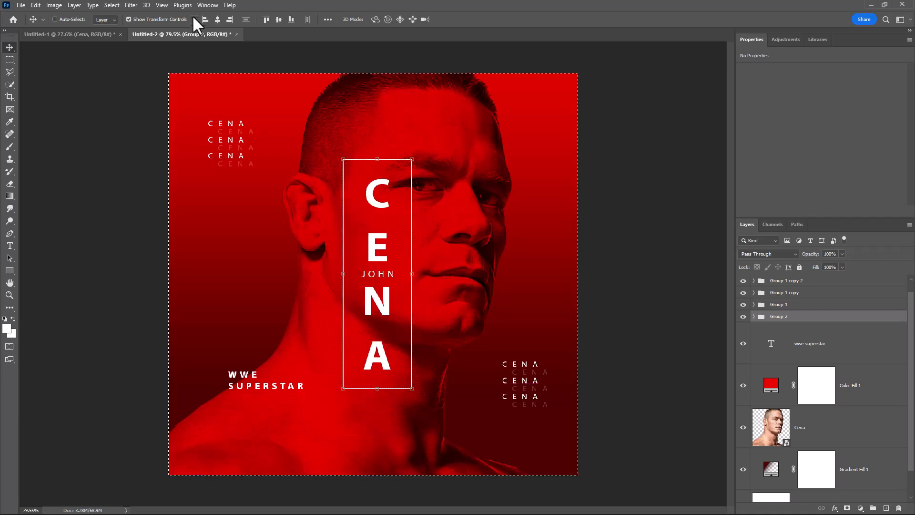
Duplicate the WWE SUPERSTAR text to the bottom centre of the poster and change the copy to "JOHN CENA".
{"action": "left_click_drag", "start_coordinate": [247, 384], "coordinate": [396, 462]}
{"action": "double_click", "coordinate": [357, 458]}
{"action": "type", "text": "JOHN CENA"}
{"action": "key", "text": "ctrl+a"}
{"action": "key", "text": "ctrl+Return"}
{"action": "key", "text": "v"}
Create a paragraph text box in the poster's lower-left area and fill it with Lorem Ipsum placeholder text.
{"action": "key", "text": "t"}
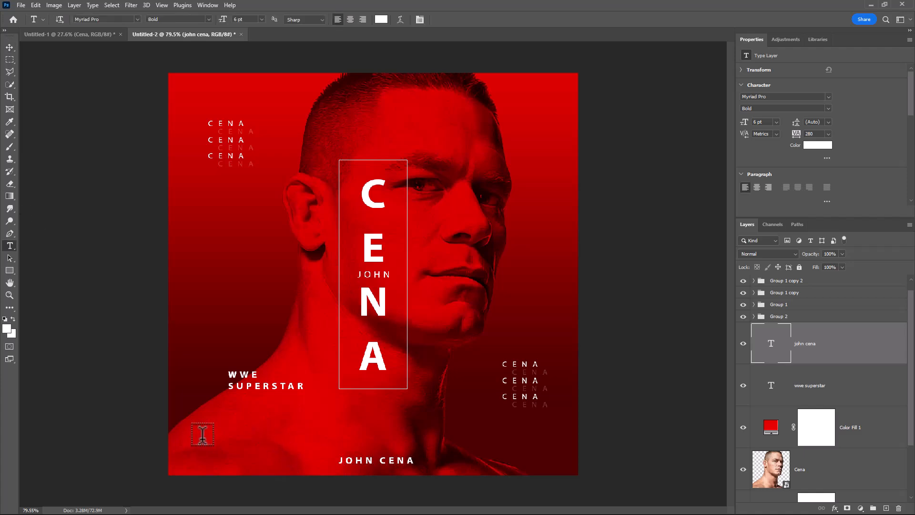
{"action": "left_click_drag", "start_coordinate": [201, 438], "coordinate": [289, 460]}
{"action": "left_click", "coordinate": [92, 5]}
{"action": "left_click", "coordinate": [122, 211]}
Set the Lorem Ipsum text to 4 pt with the Regular style and scale the text down.
{"action": "key", "text": "ctrl+a"}
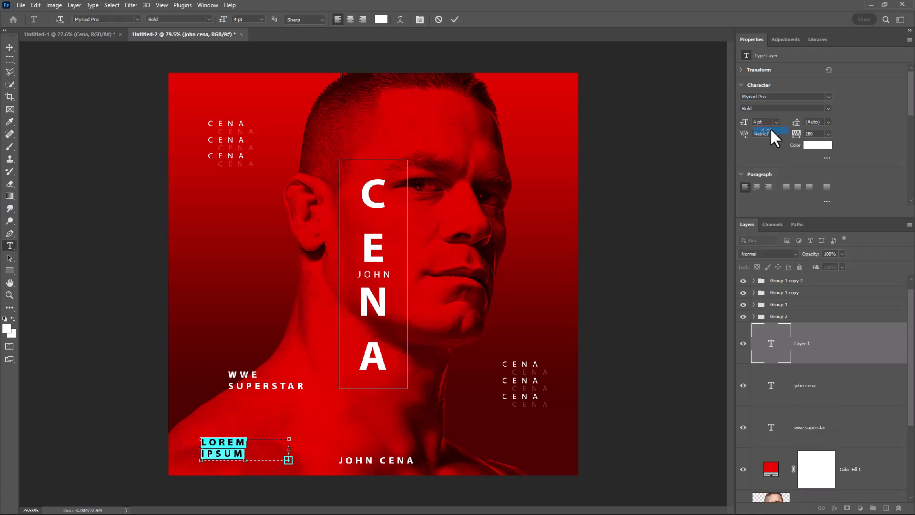
{"action": "left_click", "coordinate": [829, 108]}
{"action": "left_click", "coordinate": [828, 116]}
{"action": "key", "text": "ctrl+Return"}
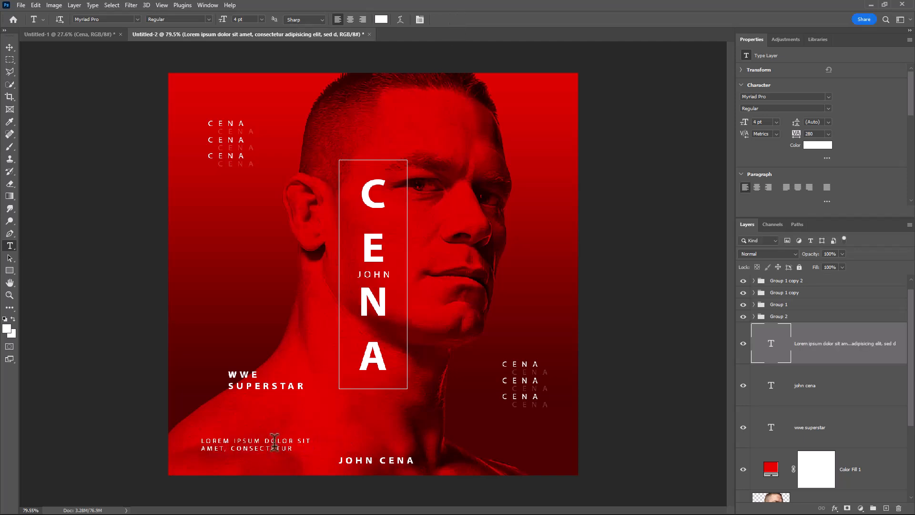
{"action": "key", "text": "v"}
{"action": "left_click_drag", "start_coordinate": [313, 458], "coordinate": [283, 450]}
{"action": "key", "text": "Return"}
Duplicate the Lorem Ipsum text to the top centre of the poster and change the copy to "PHOTOSHOP TUTORIAL".
{"action": "left_click_drag", "start_coordinate": [255, 446], "coordinate": [399, 99]}
{"action": "double_click", "coordinate": [405, 91]}
{"action": "type", "text": "PHOTOSHOP TUTORIAL"}
{"action": "key", "text": "ctrl+Return"}
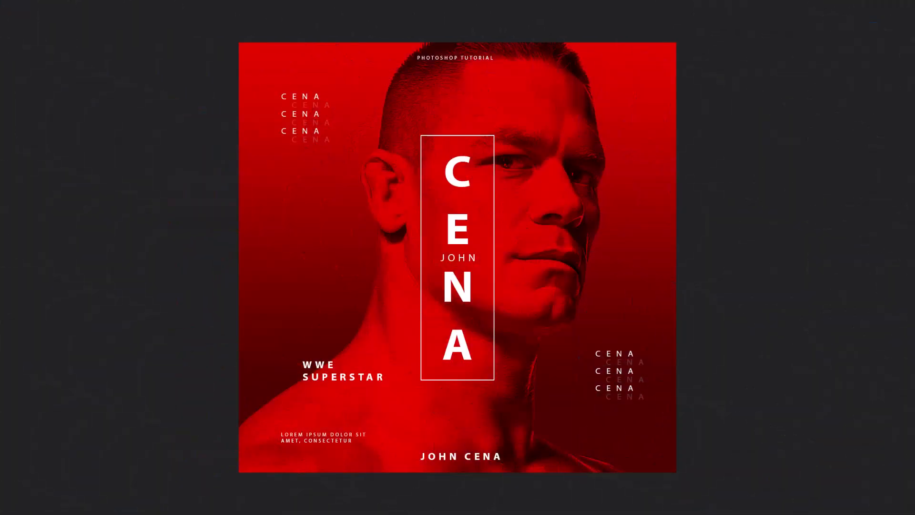